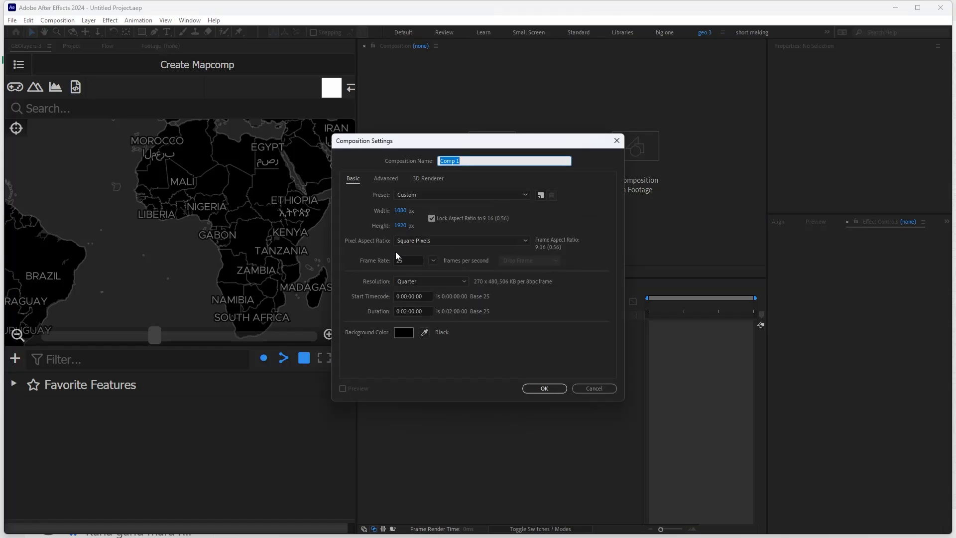
Step: Create a composition with the HD 1920x1080 25 fps preset, a frame rate of 25 and a duration of 10 seconds
click(427, 196)
click(423, 240)
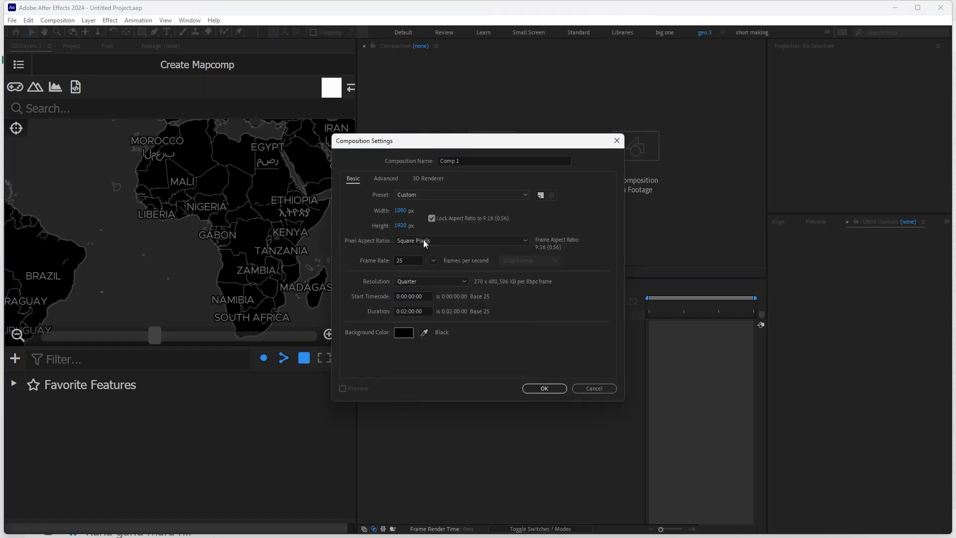
click(433, 260)
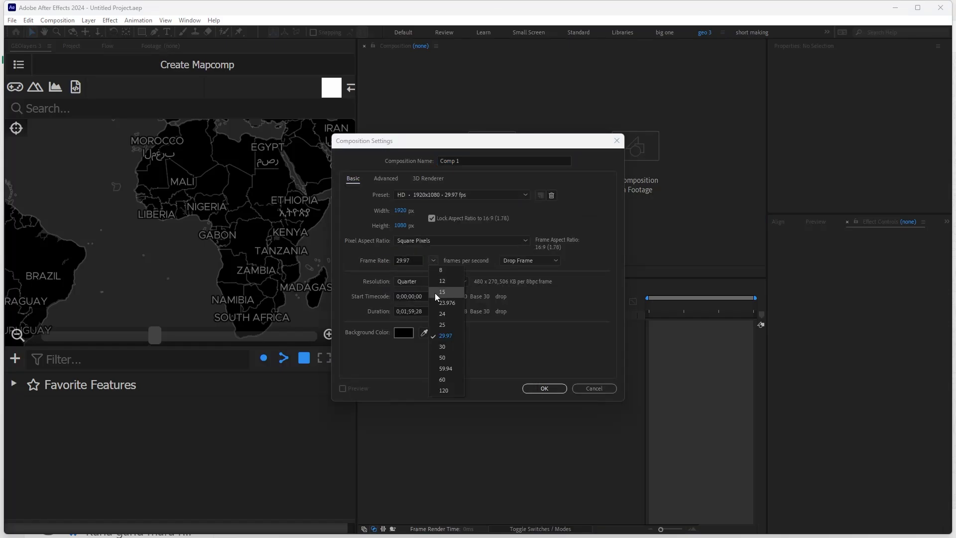
click(443, 325)
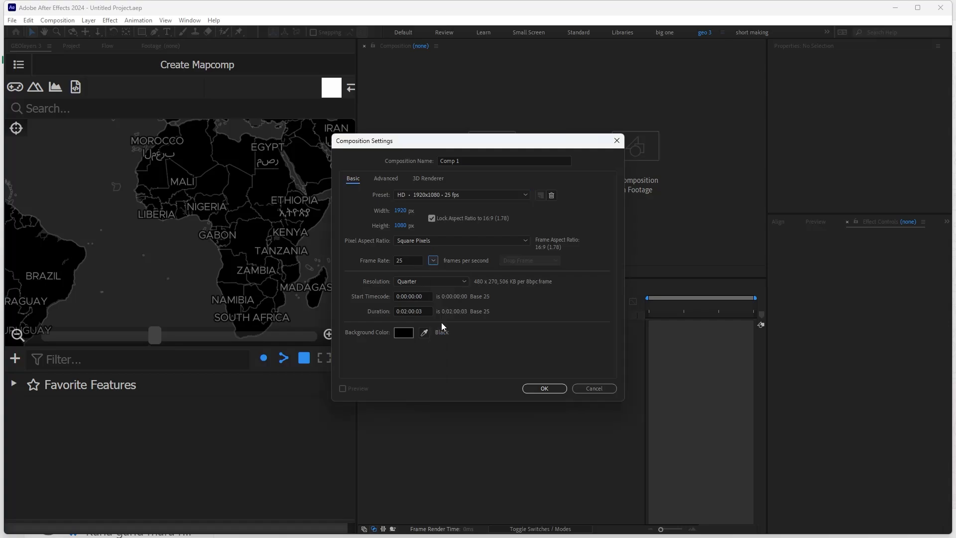
click(412, 311)
text(1000)
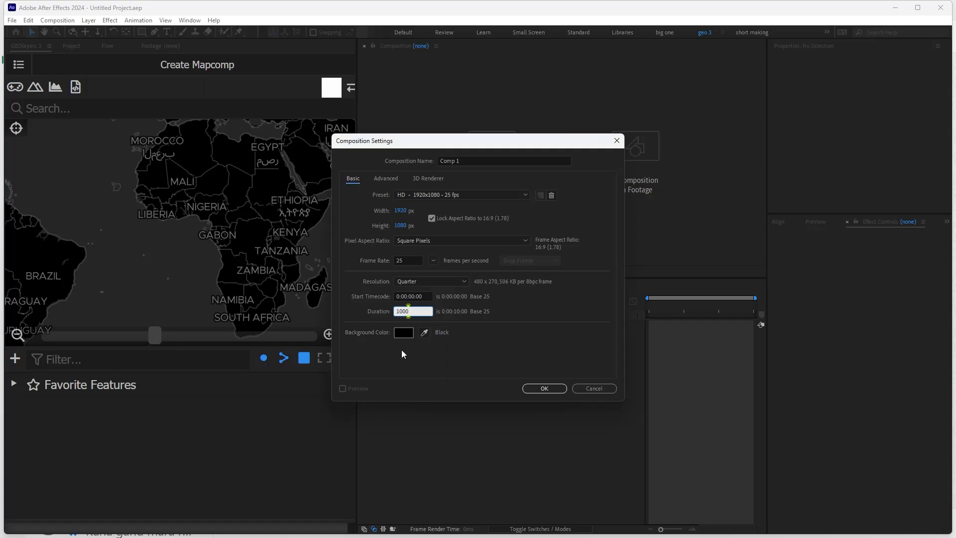
key(Tab)
click(548, 393)
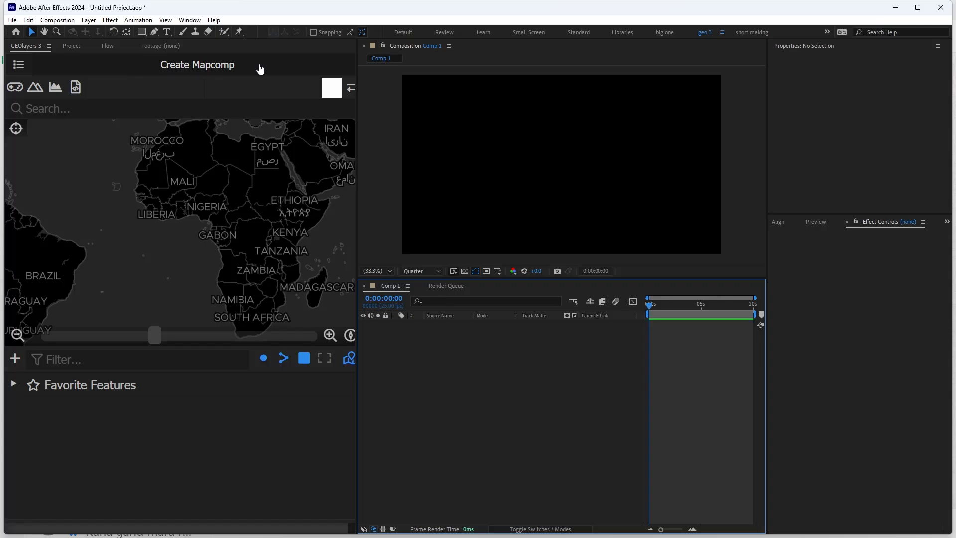
Step: Create a GEOlayers controller in the composition and check its entry in the mapcomp list
click(15, 89)
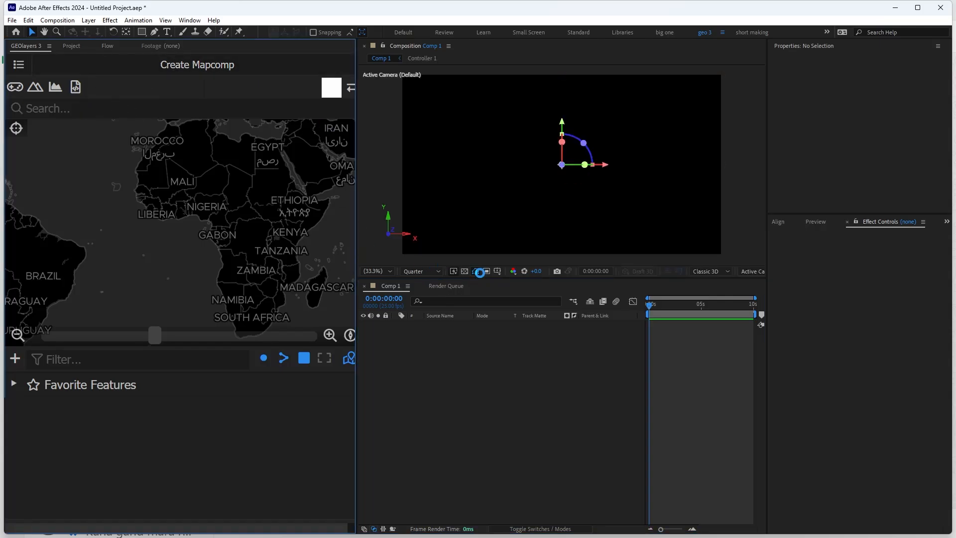
click(530, 380)
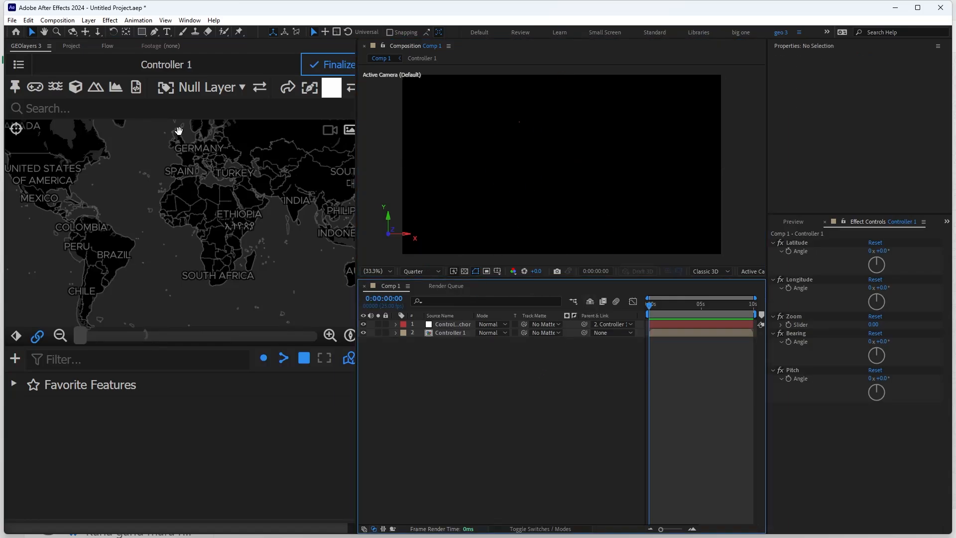
click(18, 66)
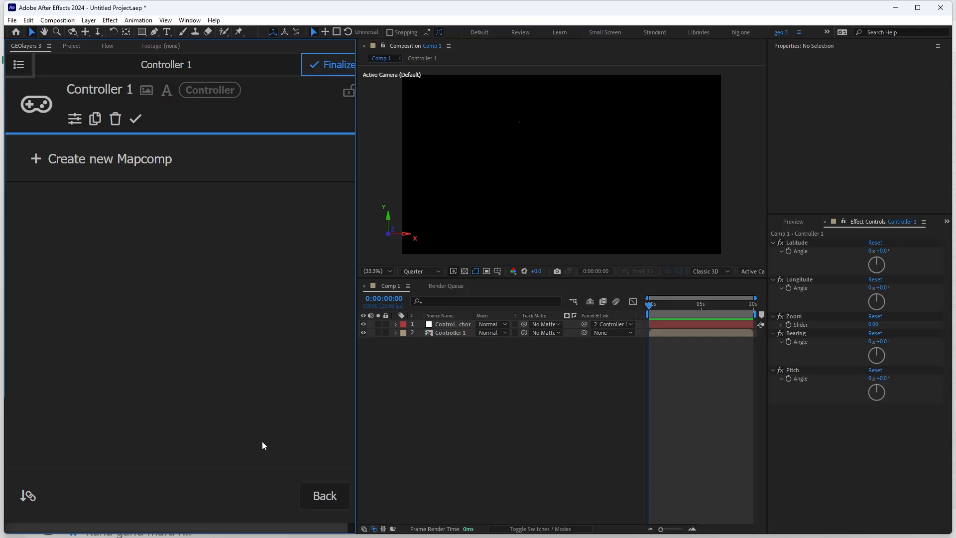
click(324, 495)
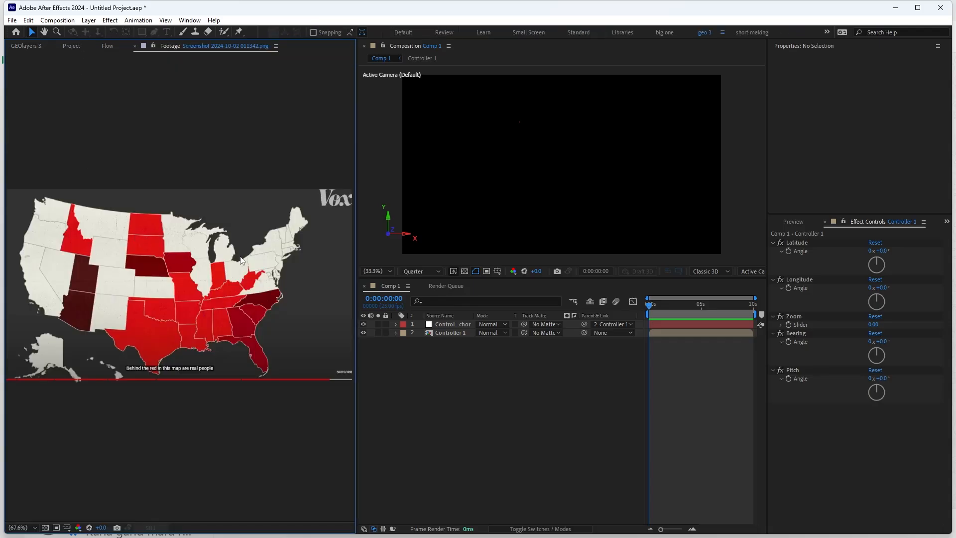
Step: Add a comp-size solid coloured from the reference footage's dark grey background and place it beneath the controller layers
click(476, 407)
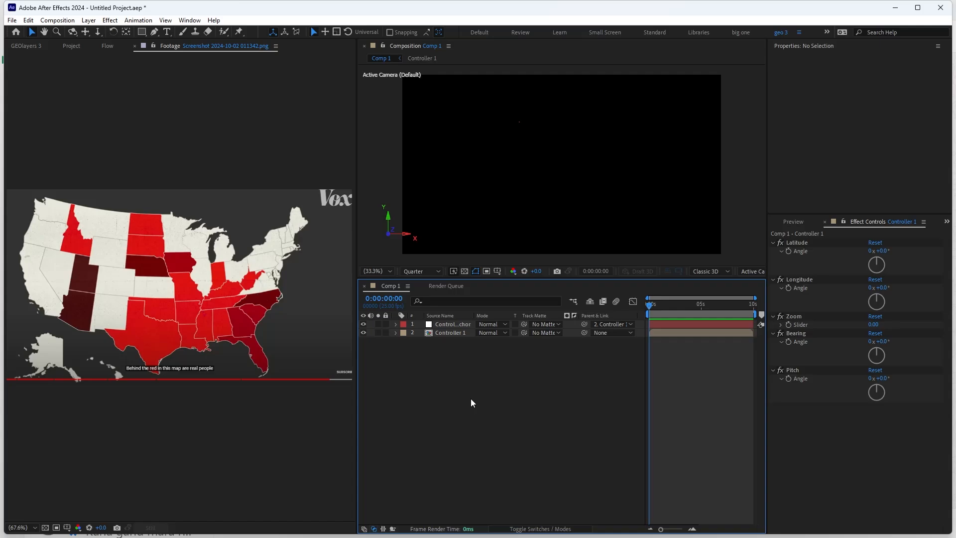
key(ctrl+y)
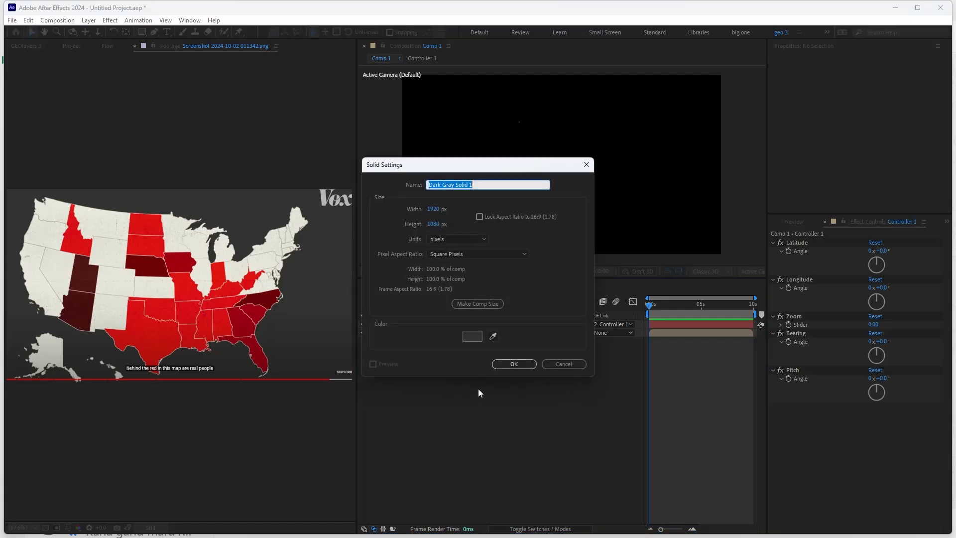
click(492, 336)
click(270, 207)
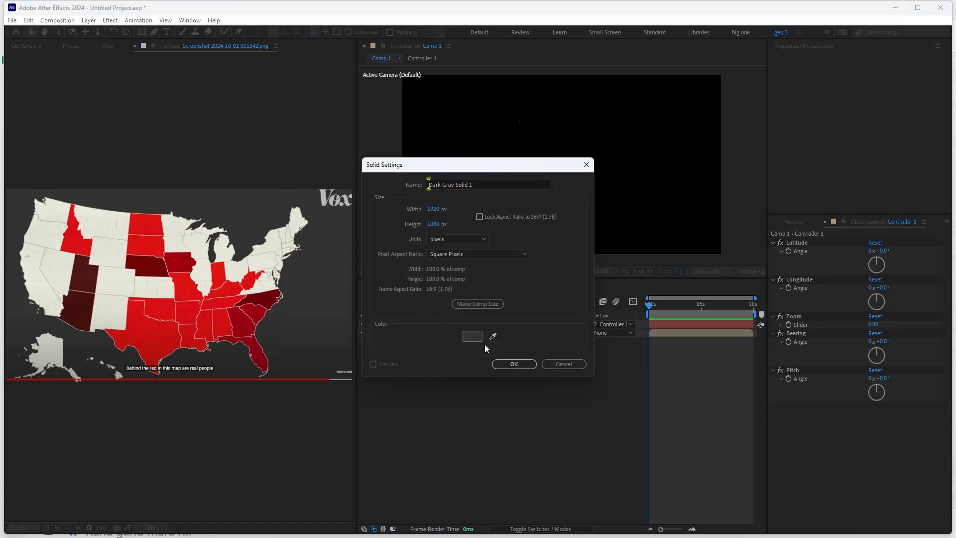
click(514, 364)
drag(447, 325, 446, 376)
click(452, 364)
click(446, 376)
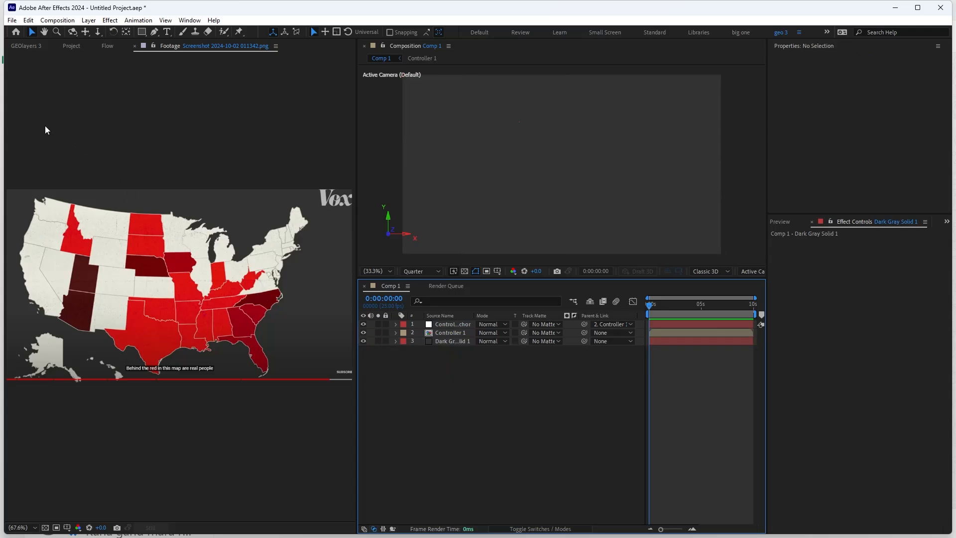
Step: Find the United States on the GEOlayers map and add its Natural Earth Country feature to the favorite features
click(27, 46)
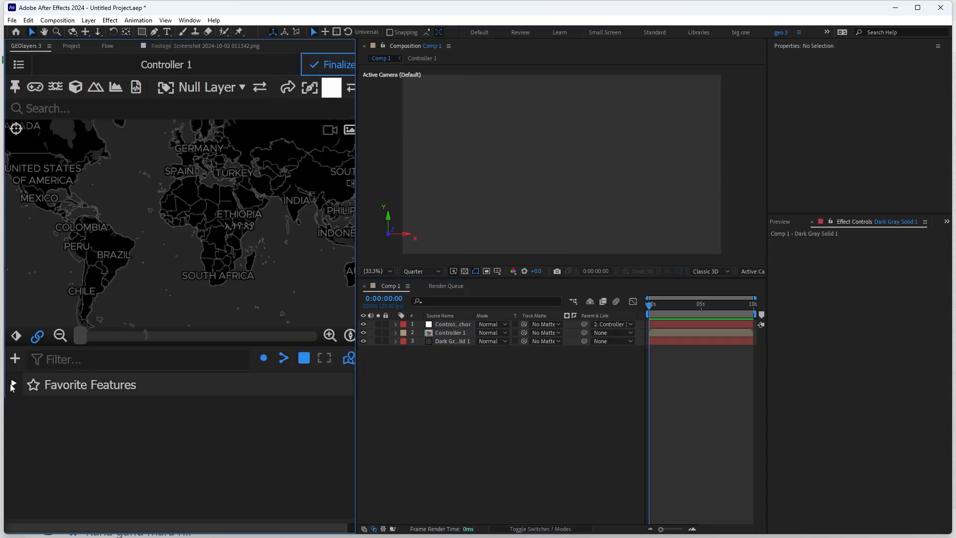
scroll(167, 260, up, 3)
scroll(167, 260, up, 3)
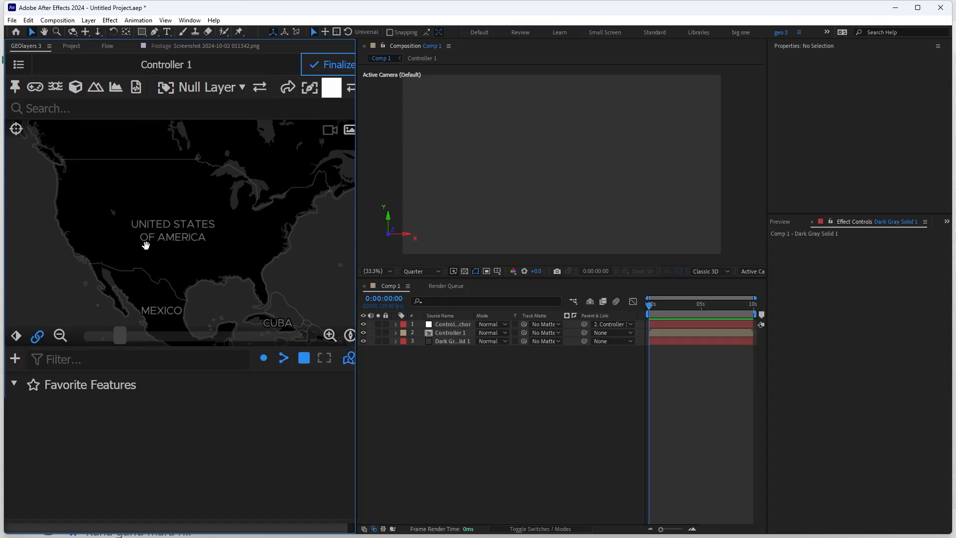
click(135, 194)
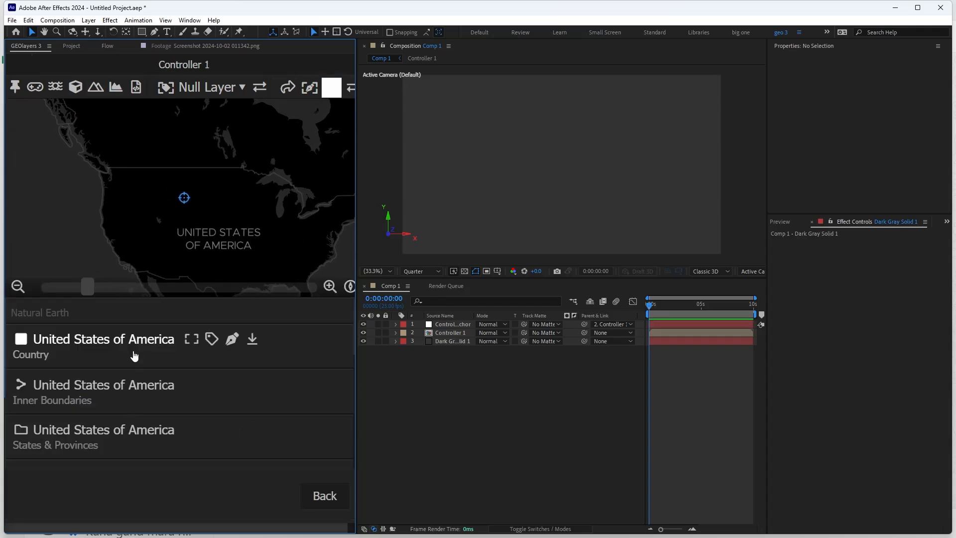
click(254, 343)
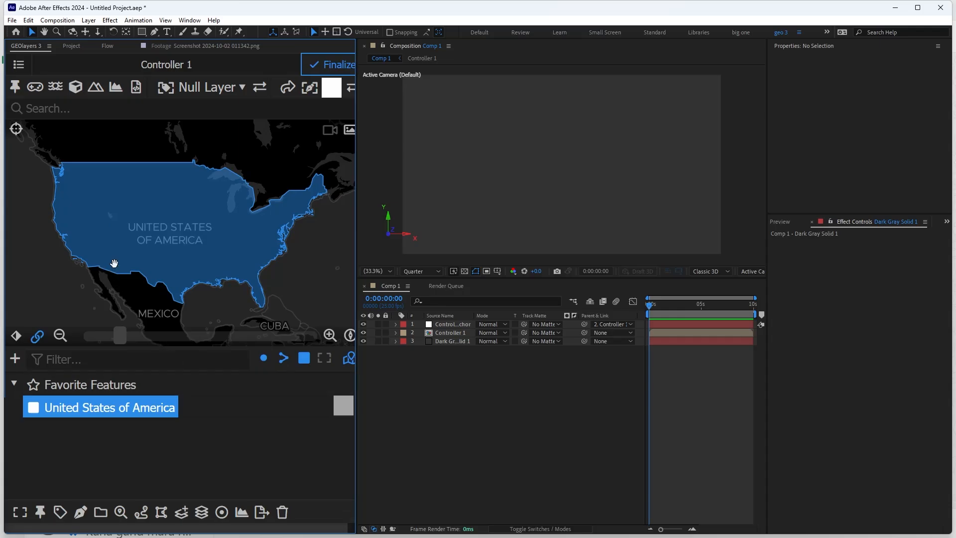
Step: Add the United States of America States & Provinces feature set to the favorite features
click(157, 239)
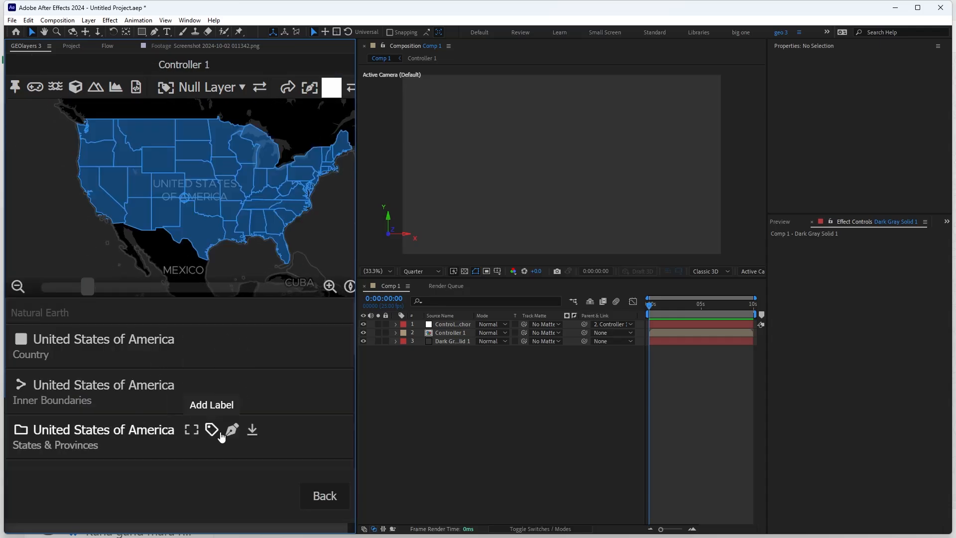
click(253, 430)
click(82, 455)
Step: Split the United States of America country feature into separate parts, then select the mainland part and frame it on the map
click(68, 413)
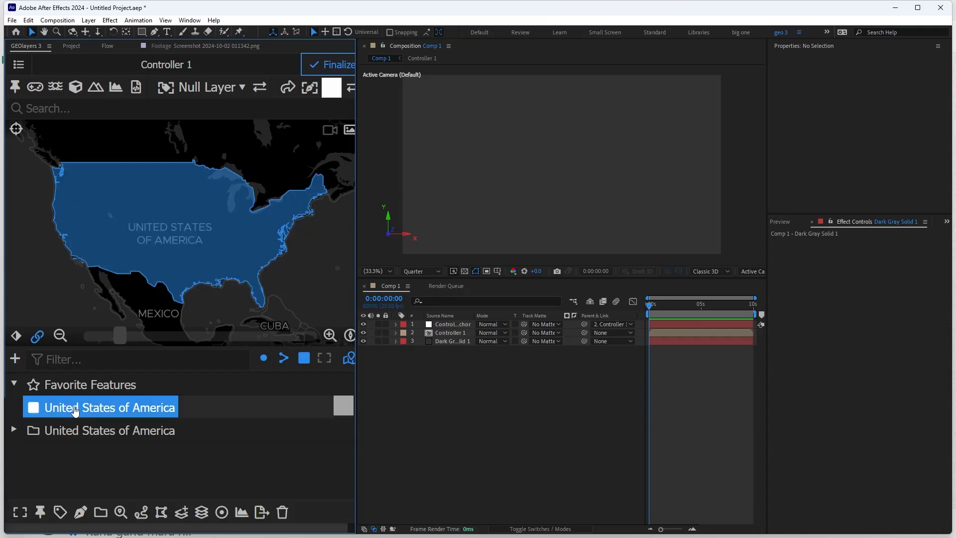
click(198, 516)
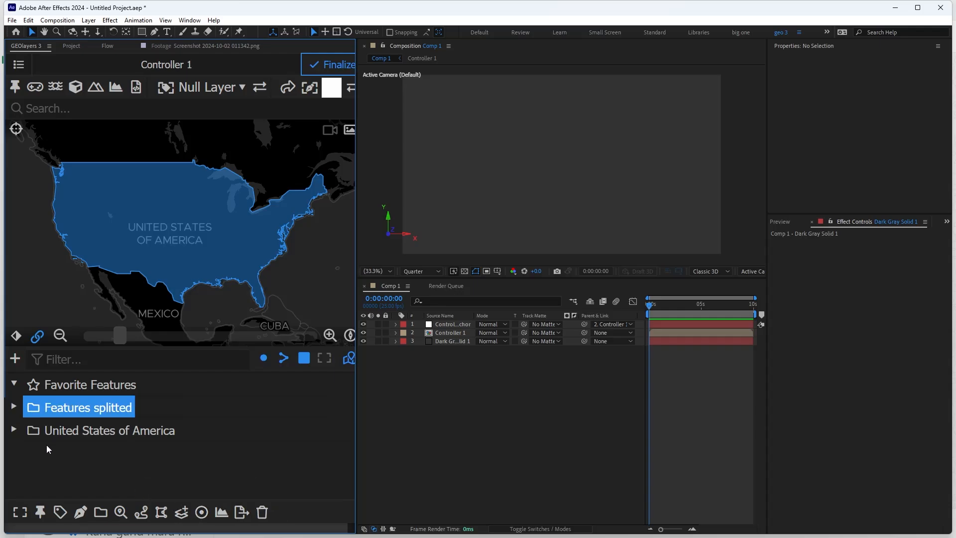
click(39, 460)
click(128, 235)
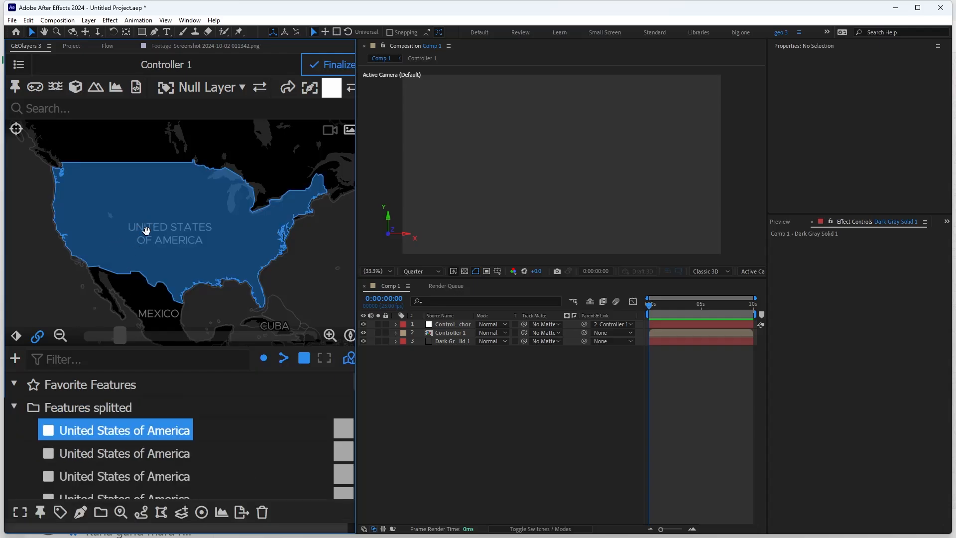
scroll(147, 231, down, 5)
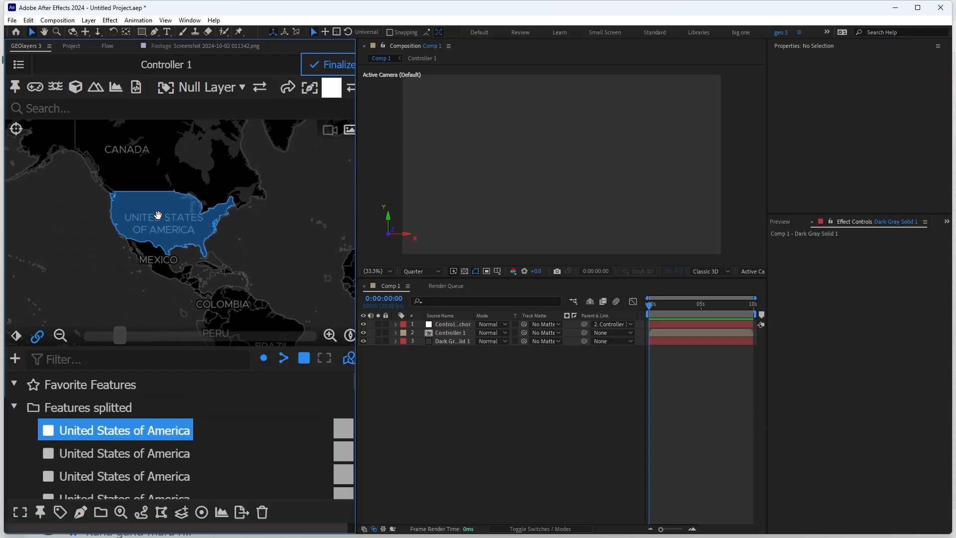
click(97, 413)
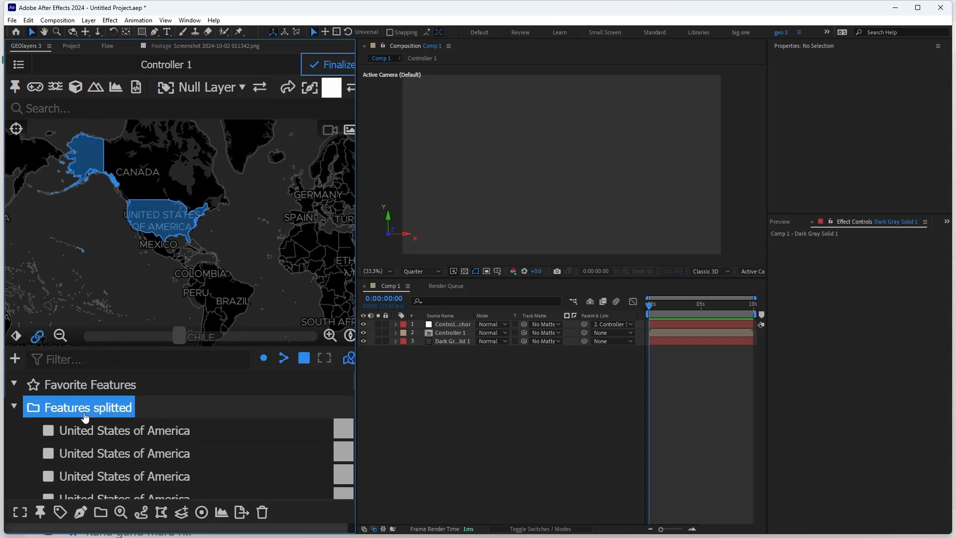
click(89, 431)
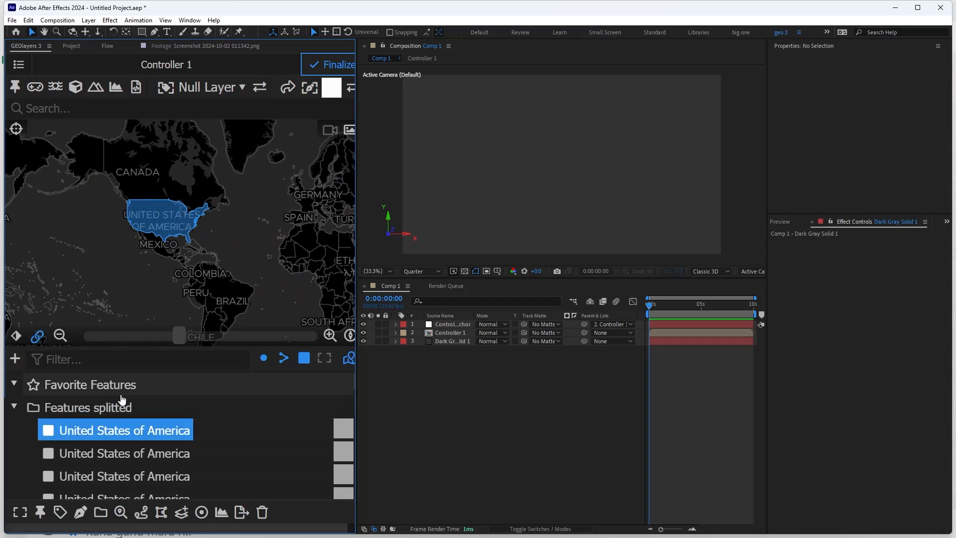
double_click(96, 431)
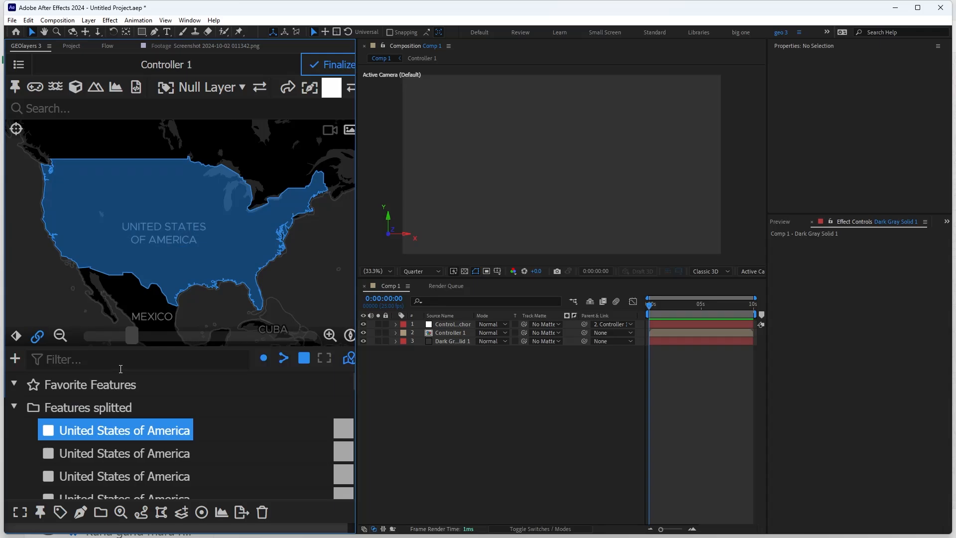
Step: Turn off Individual Layers in the shape style options and set Simplify Geometry to Current Zoom
click(331, 93)
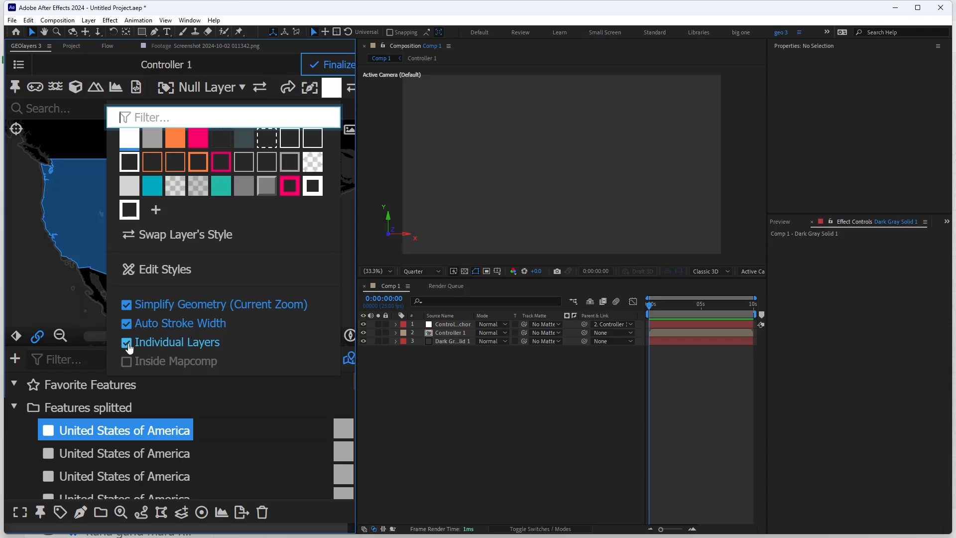
click(194, 341)
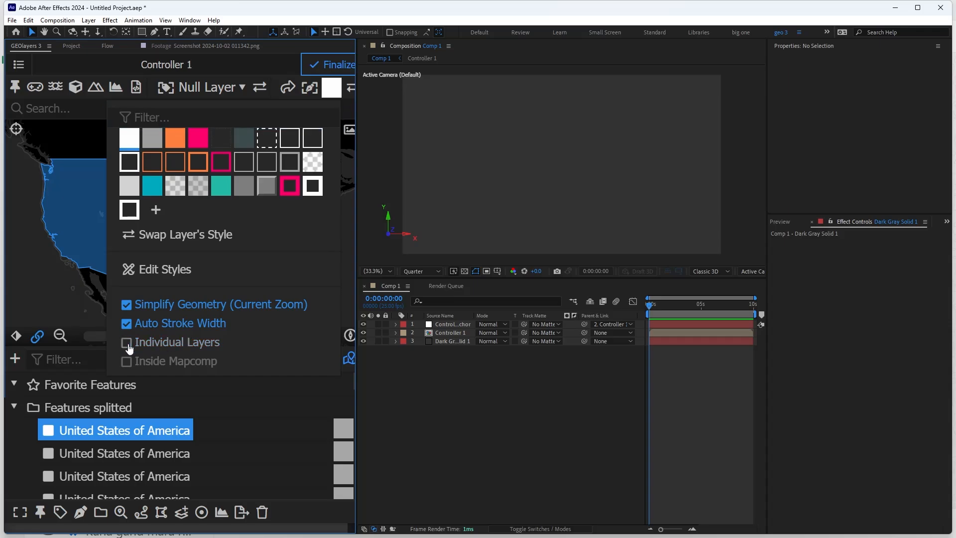
click(279, 309)
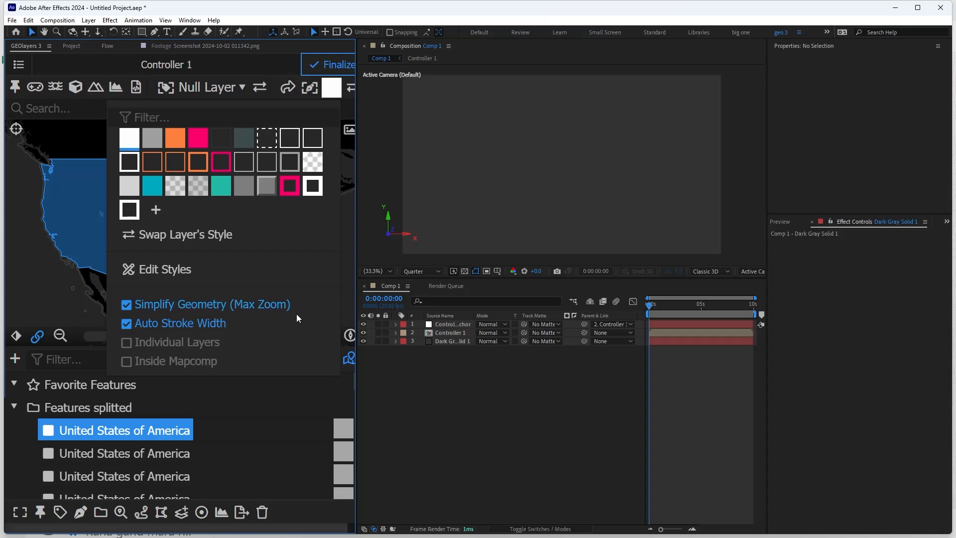
click(145, 305)
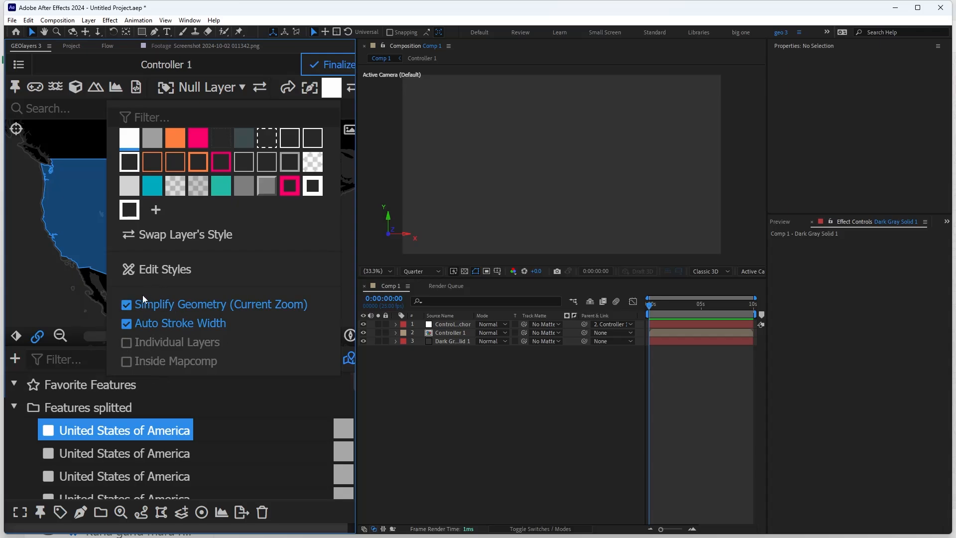
click(93, 434)
click(333, 96)
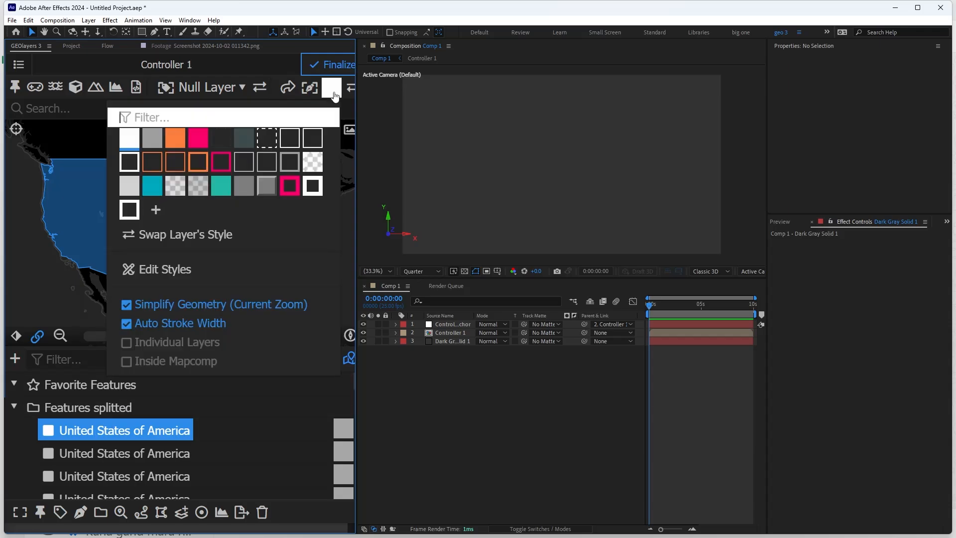
Step: Draw the mainland United States feature as a white-filled shape layer in the composition and dismiss the hint
right_click(82, 437)
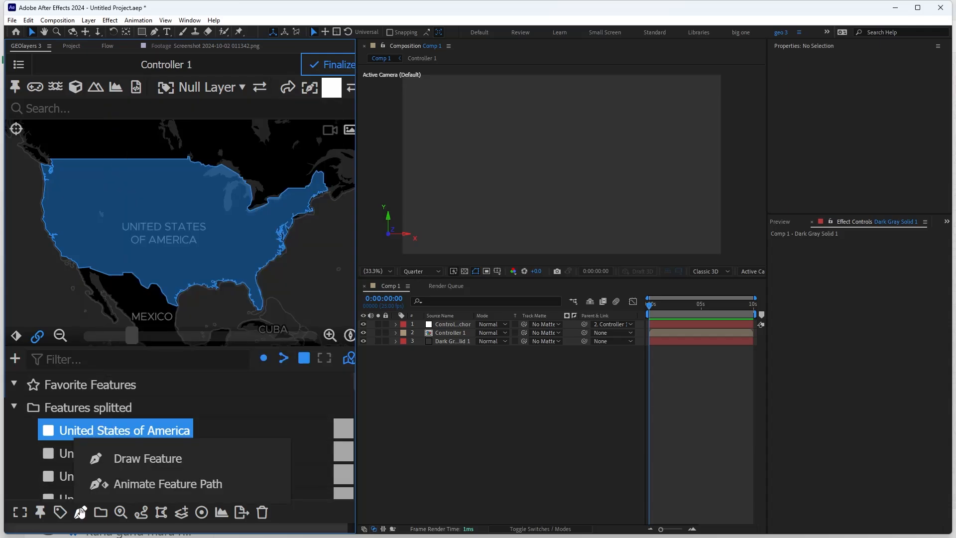
click(131, 455)
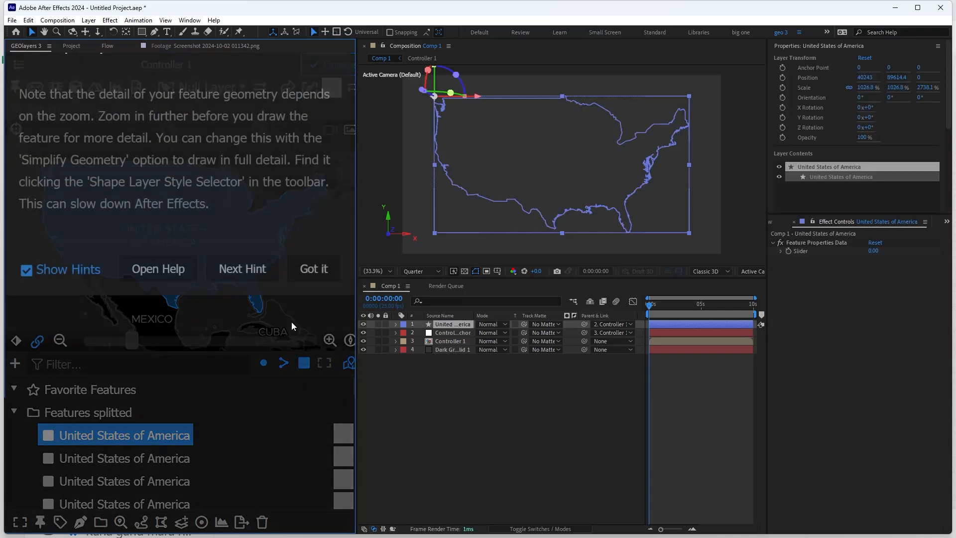
click(315, 300)
click(415, 423)
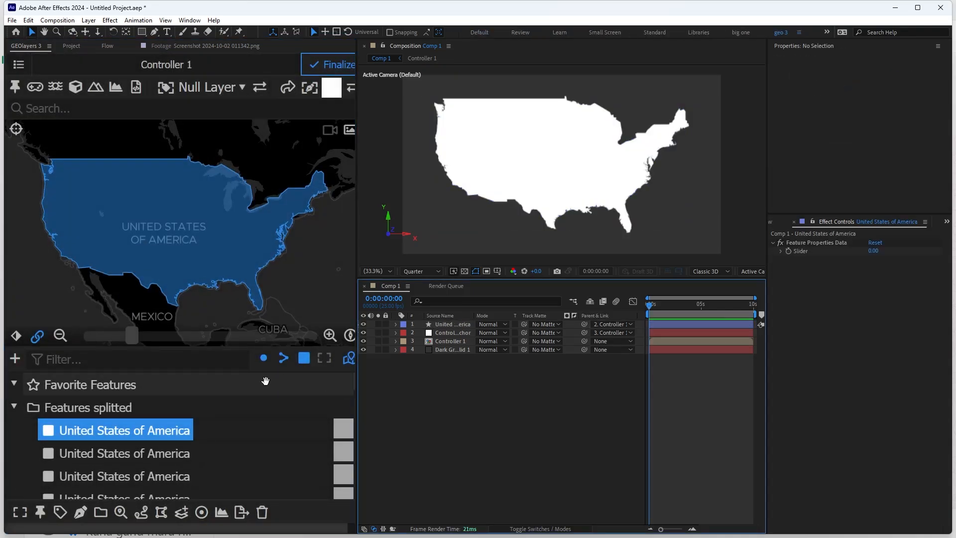
Step: Zoom the linked map out slightly so the country is smaller in the frame, and collapse the Features splitted folder
drag(132, 335, 87, 343)
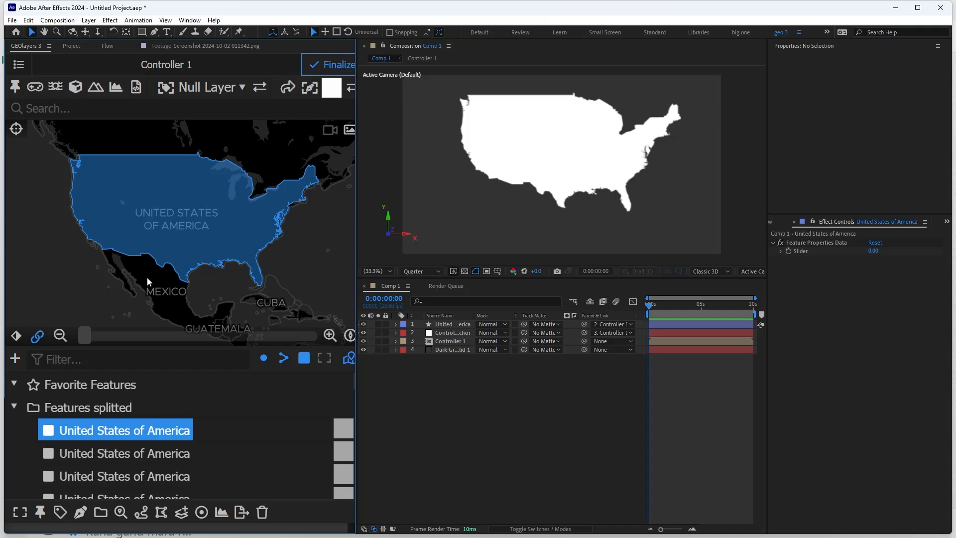
click(14, 408)
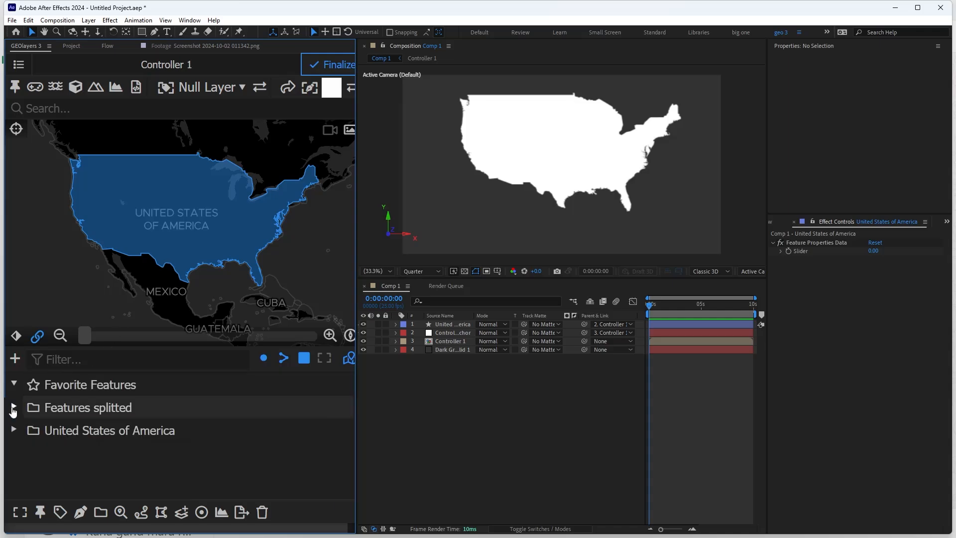
Step: Expand the United States of America folder and select all its state features, starting from Washington
click(13, 431)
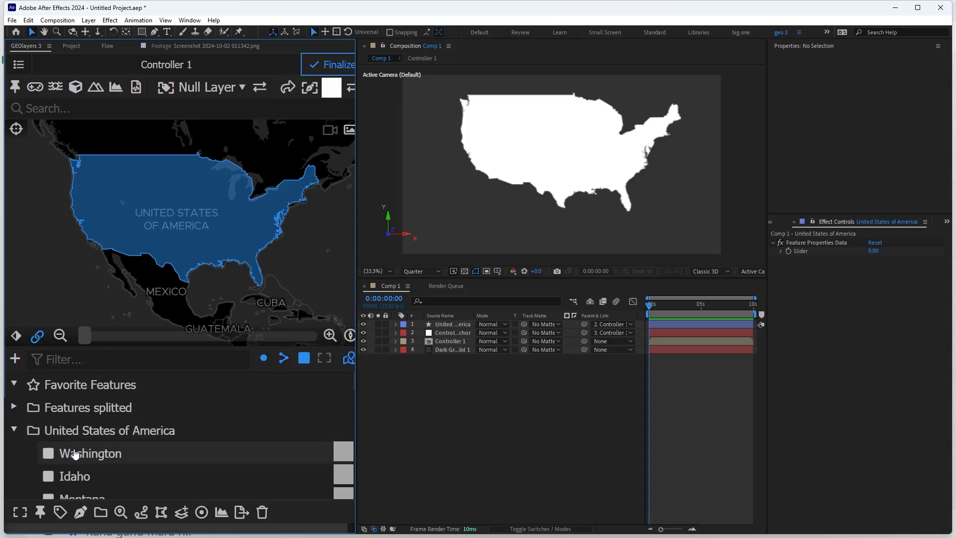
click(75, 454)
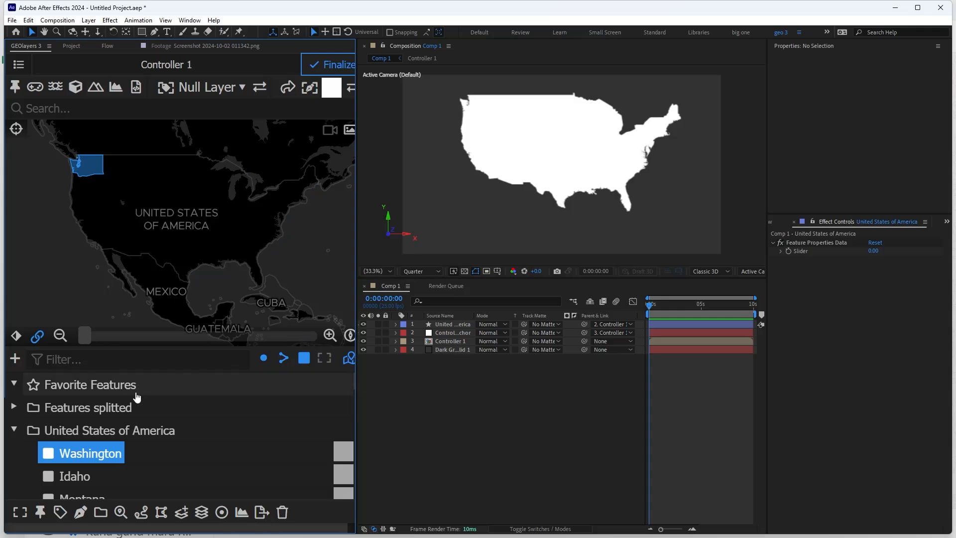
click(74, 431)
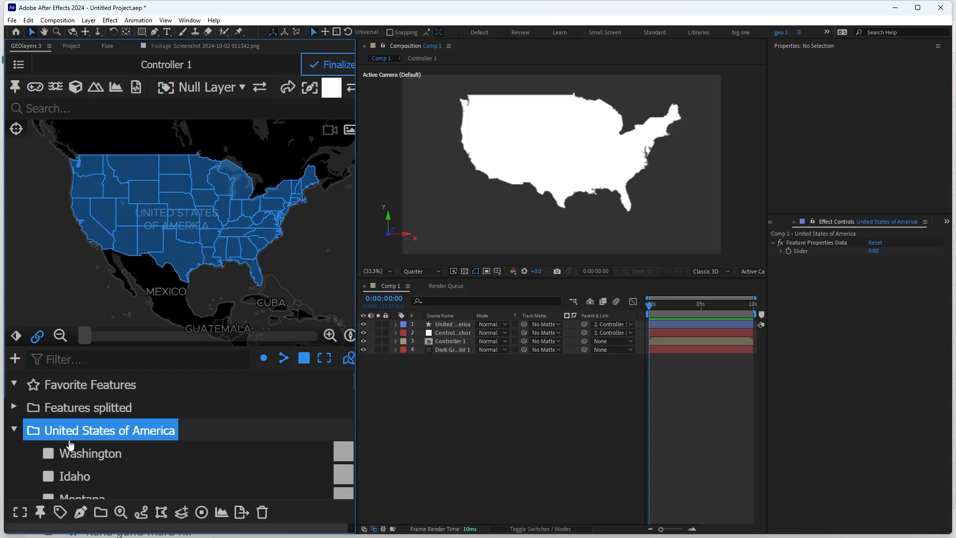
click(95, 458)
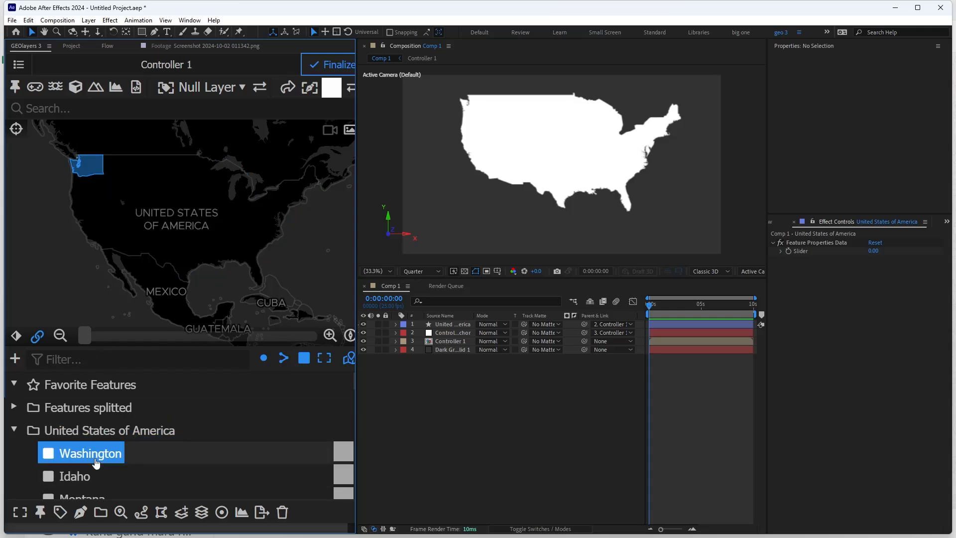
scroll(97, 464, down, 15)
shift+click(86, 490)
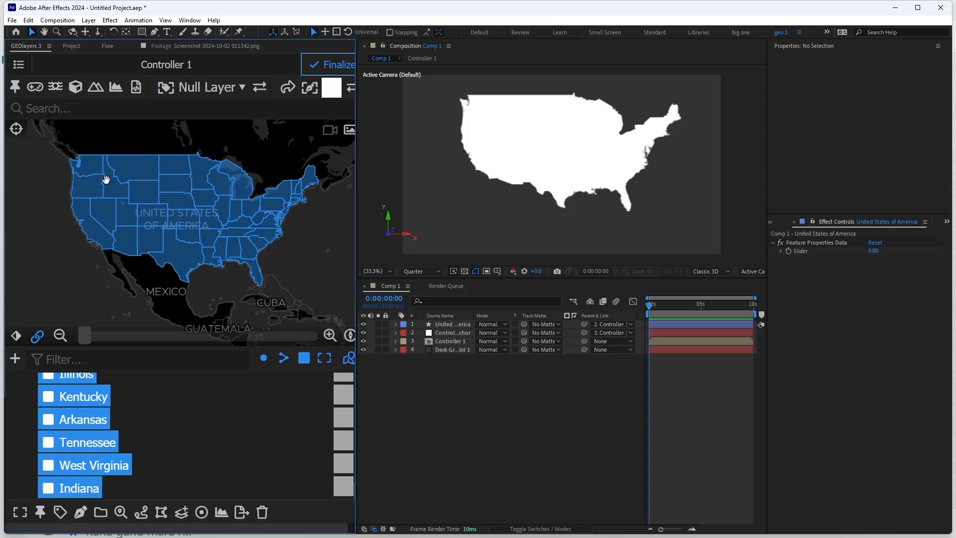
scroll(92, 448, up, 10)
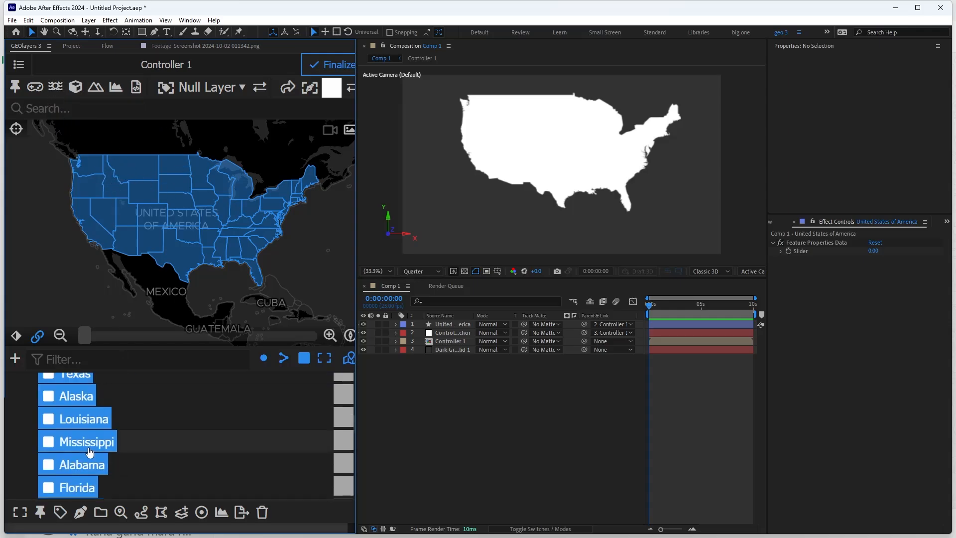
scroll(92, 448, down, 10)
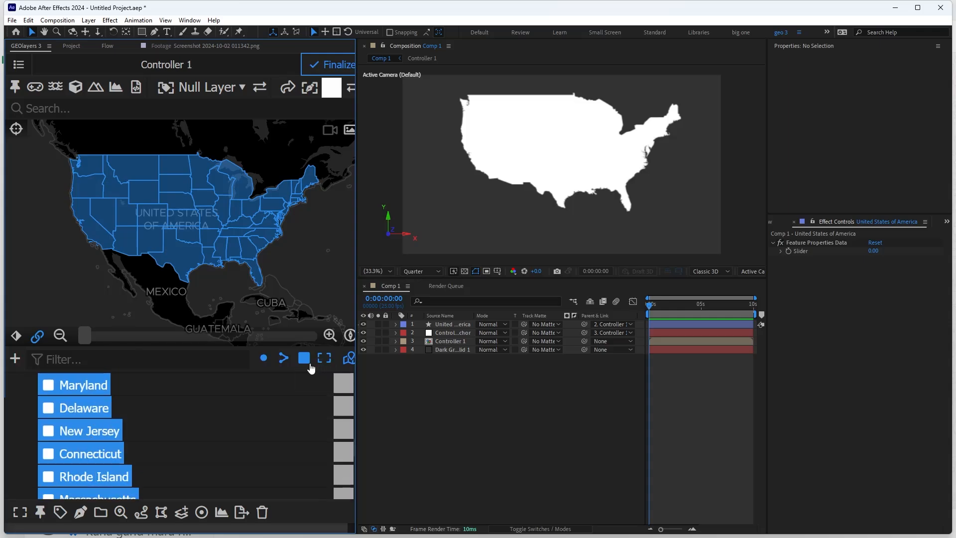
scroll(91, 449, down, 5)
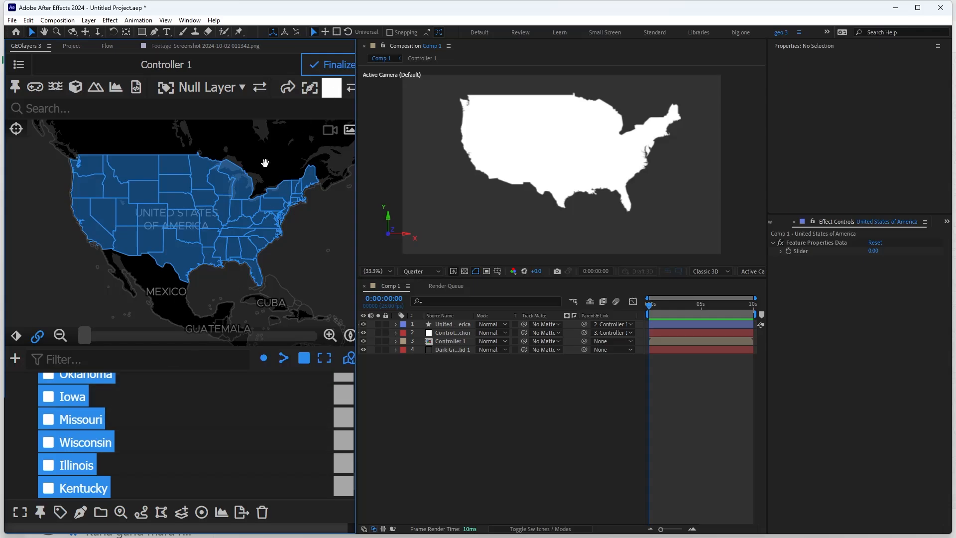
Step: Switch to an unfilled grey border style, draw the selected states as one shape layer in the composition, and dismiss the hint
click(334, 90)
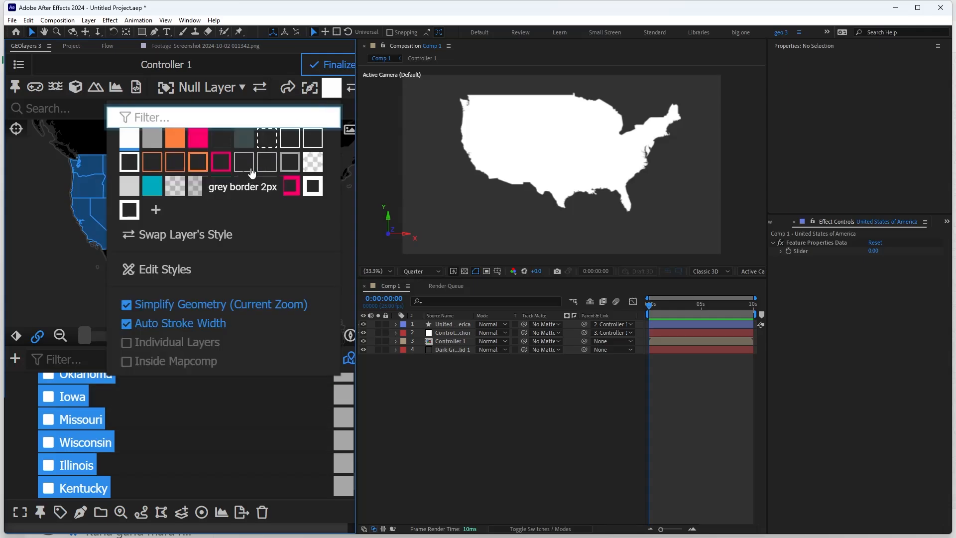
click(264, 167)
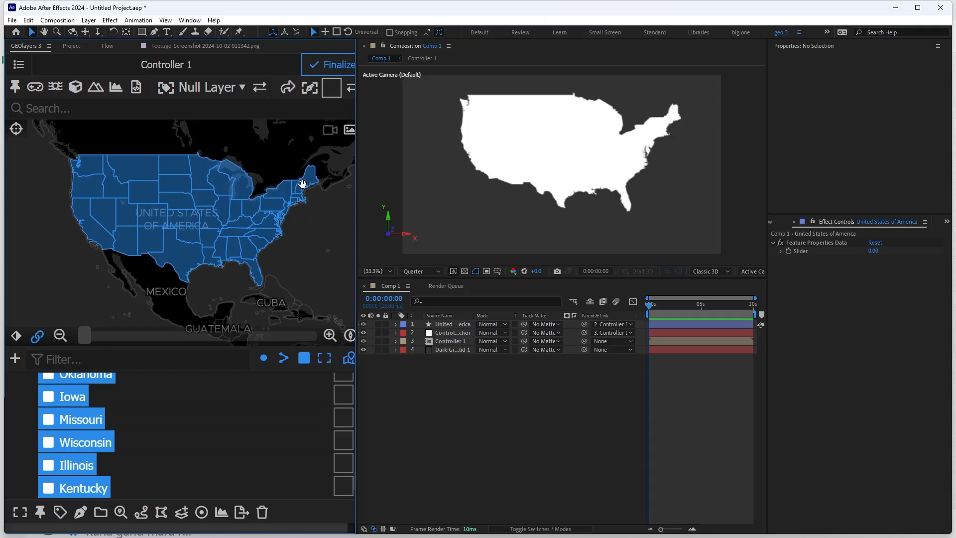
click(328, 93)
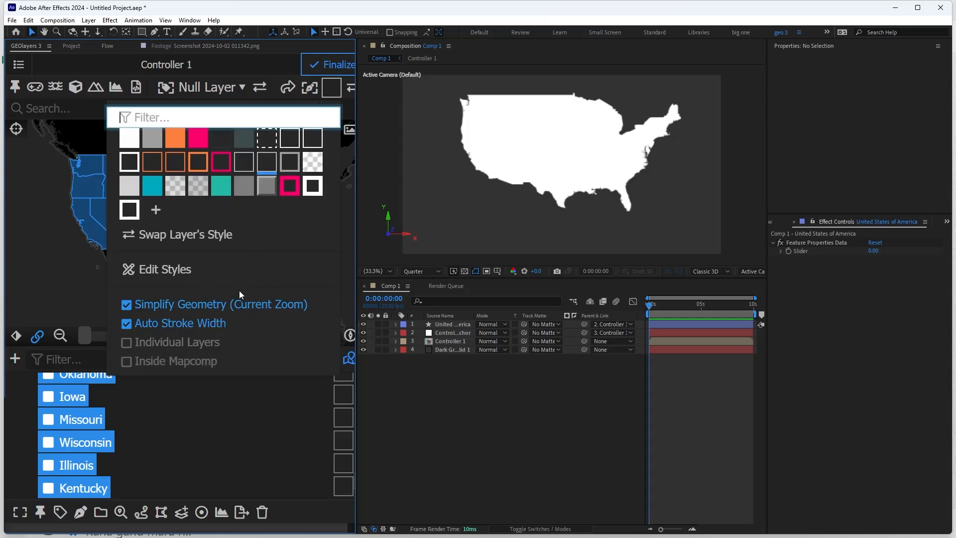
click(81, 511)
click(137, 431)
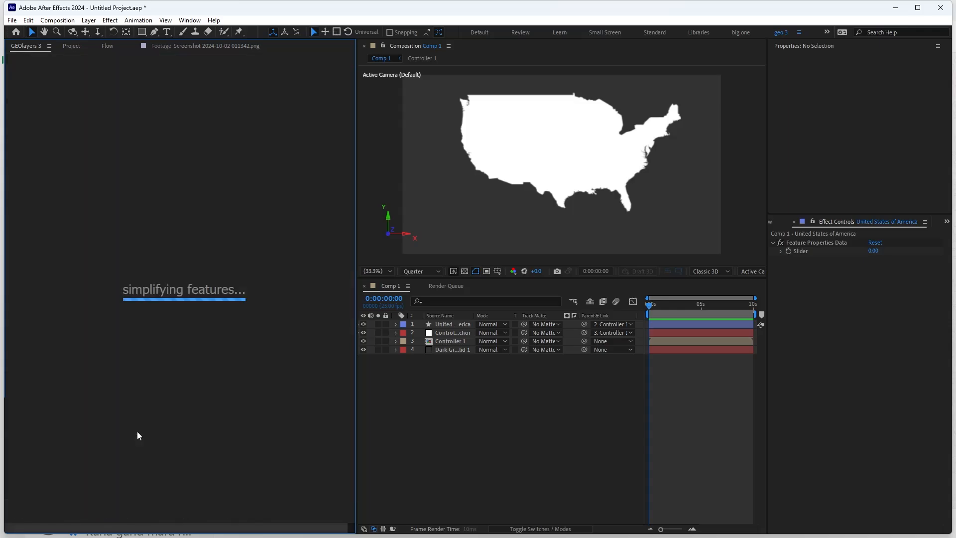
click(325, 236)
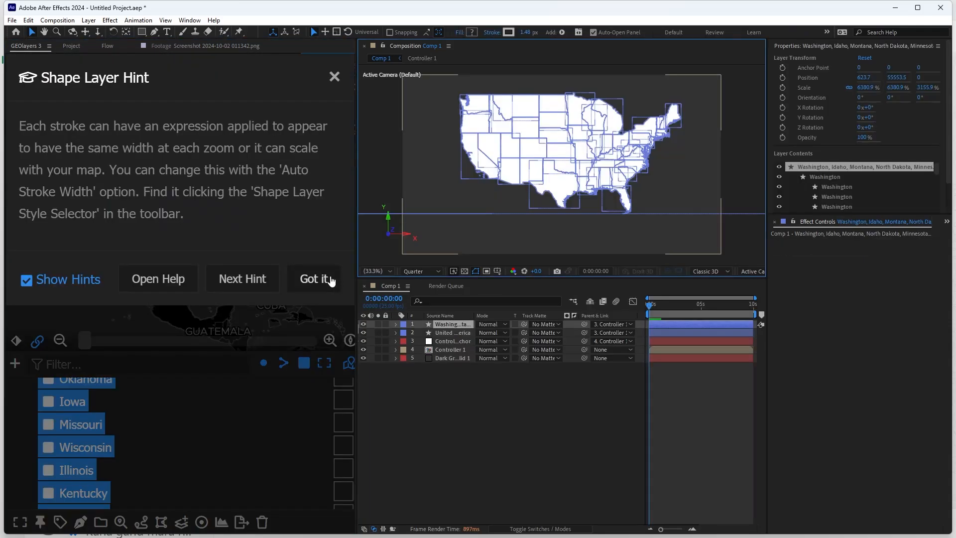
click(321, 279)
Step: Deselect the state features, unlink the mapcomp view and bring Alaska into view on the map
scroll(38, 427, up, 10)
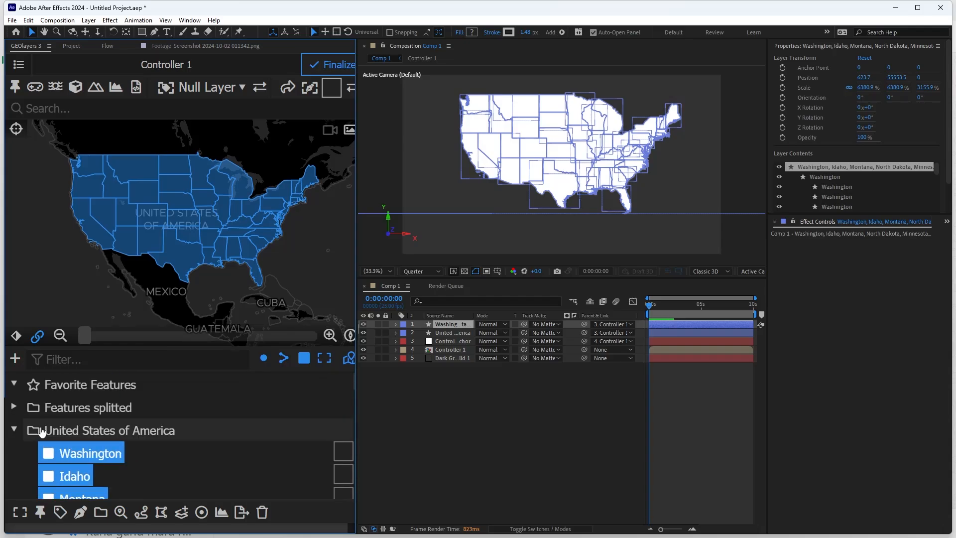
click(18, 457)
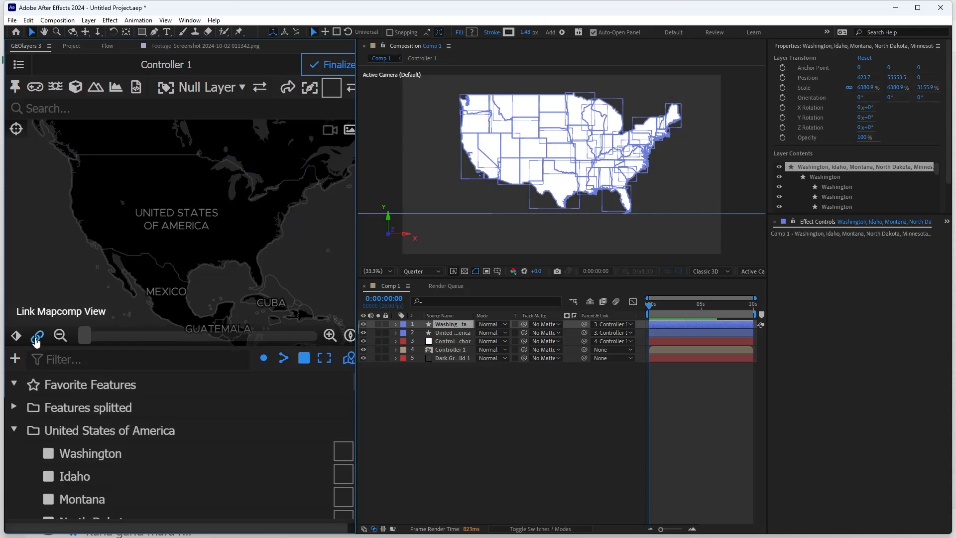
click(38, 341)
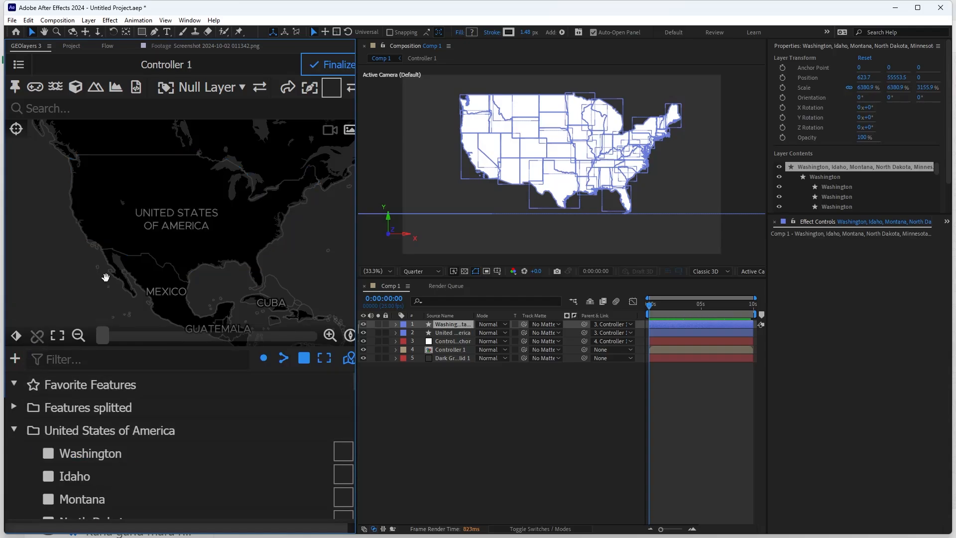
drag(109, 264, 211, 260)
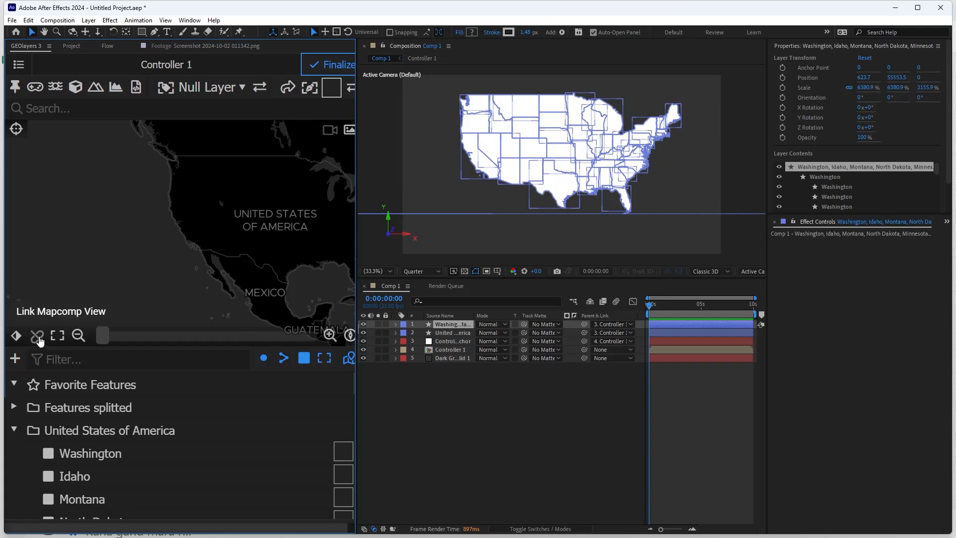
drag(50, 211, 165, 234)
scroll(171, 247, up, 3)
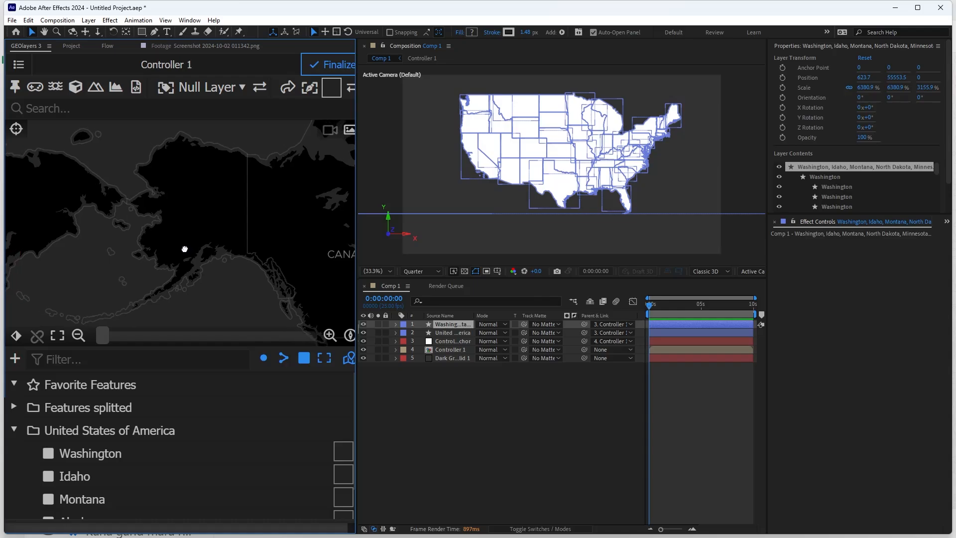
Step: Select the Alaska feature and draw it as a shape layer in the white style
click(101, 436)
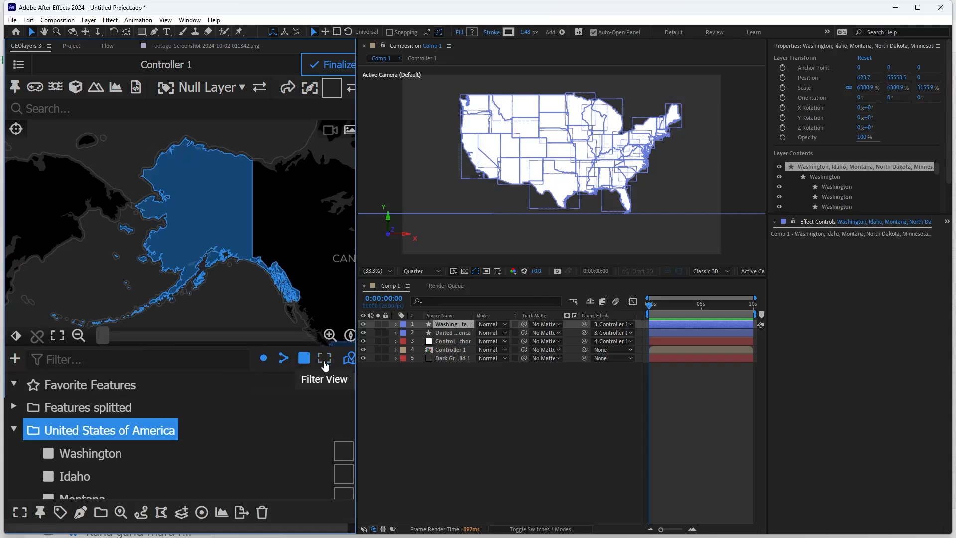
scroll(132, 446, down, 1)
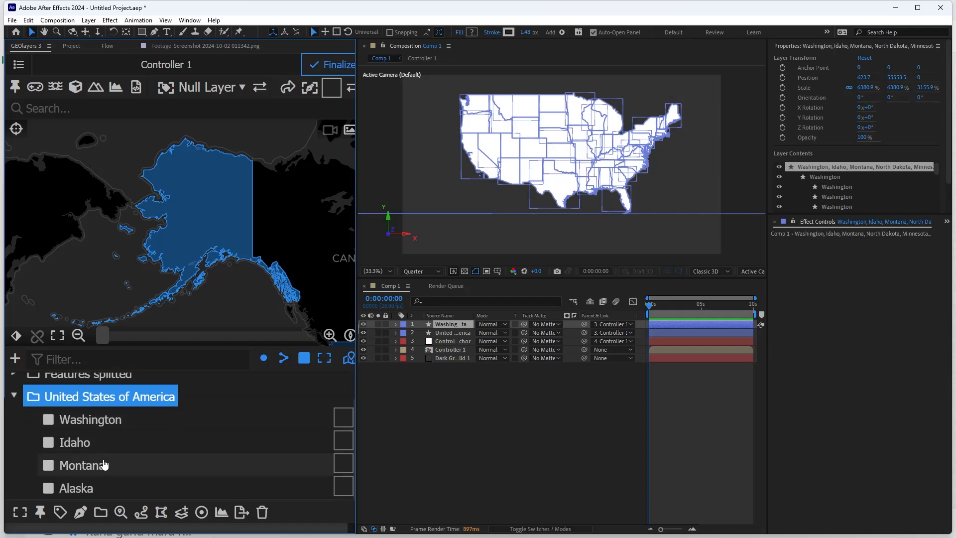
click(84, 489)
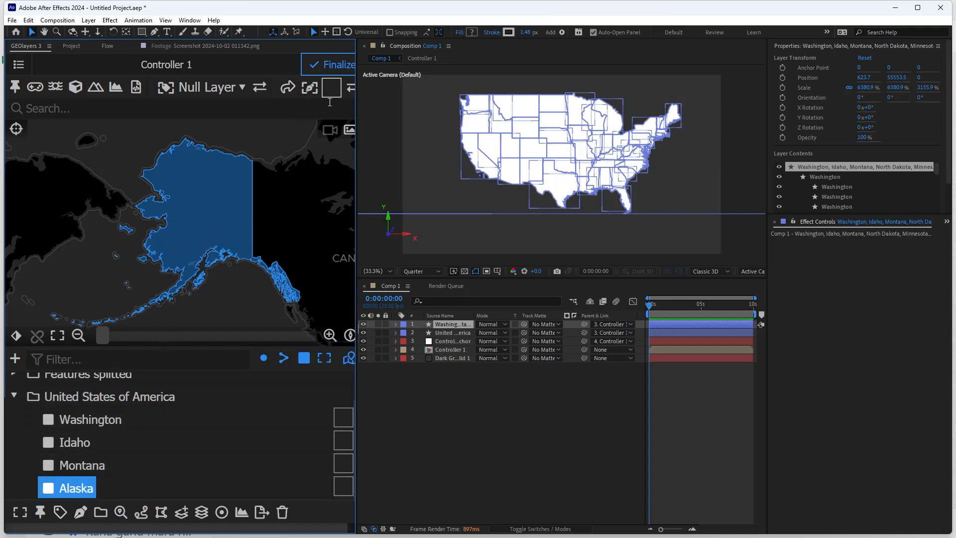
mouse_move(336, 90)
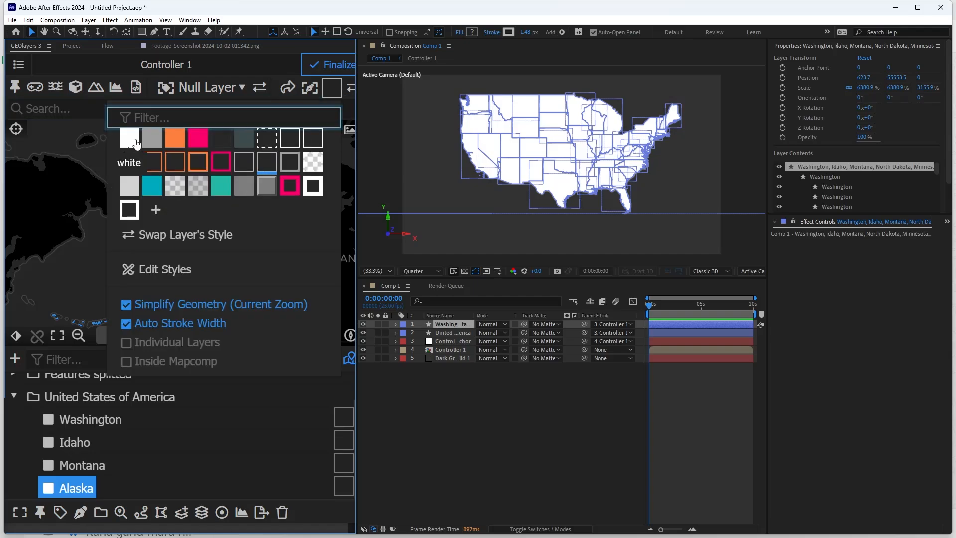
click(135, 142)
mouse_move(169, 352)
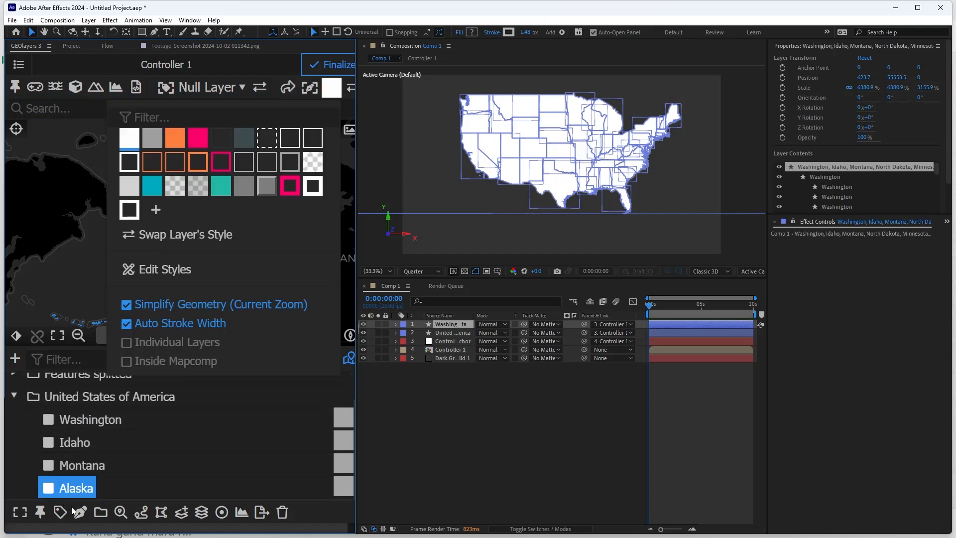
right_click(75, 490)
click(128, 459)
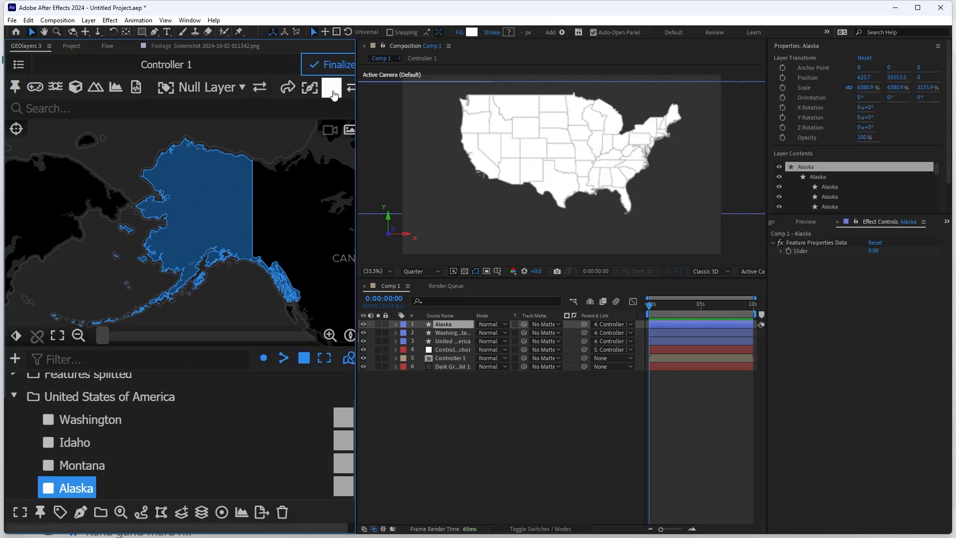
Step: Switch to an unfilled grey border style and draw the Alaska feature again as an outline shape layer
click(333, 95)
click(219, 185)
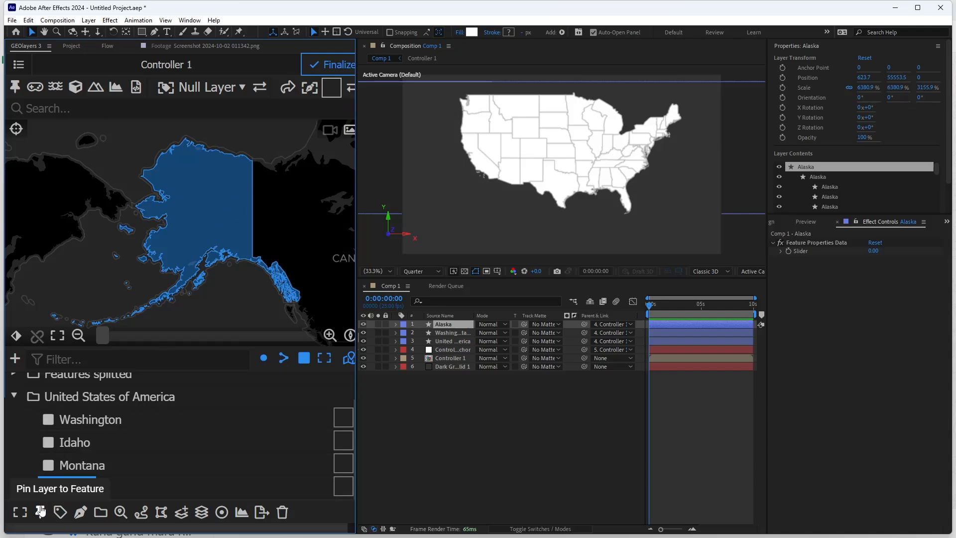
click(81, 511)
click(114, 463)
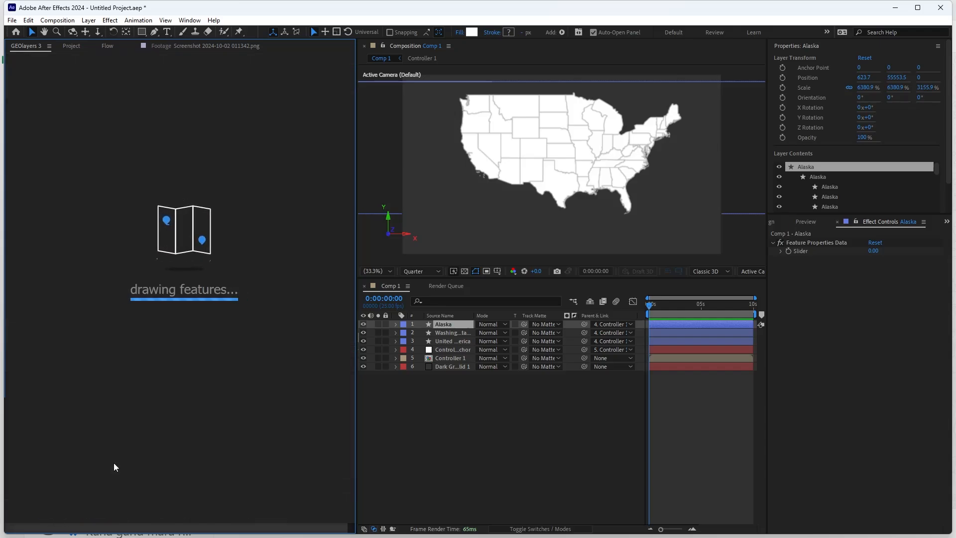
Step: Rename the Alaska outline layer as stroke 1
key(Return)
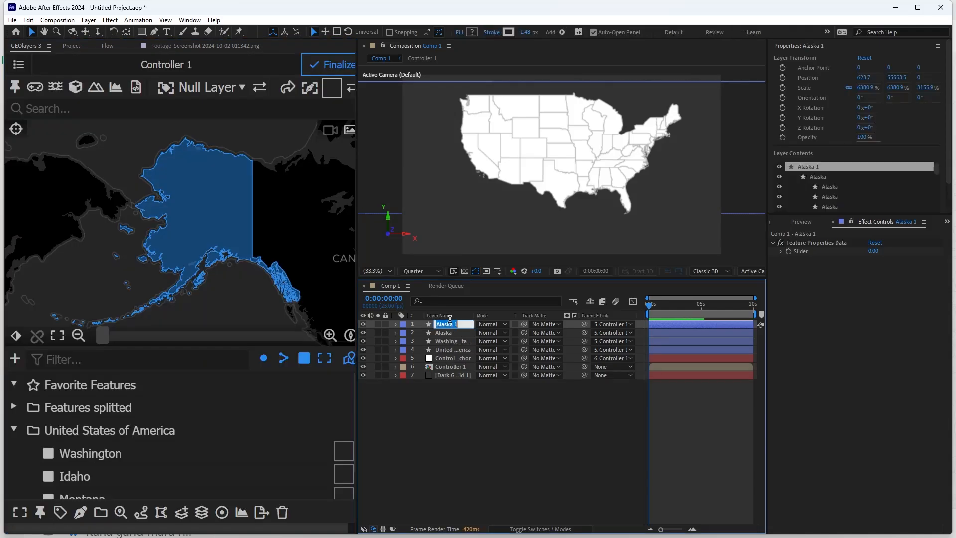
text(as)
text(stroke q)
key(Return)
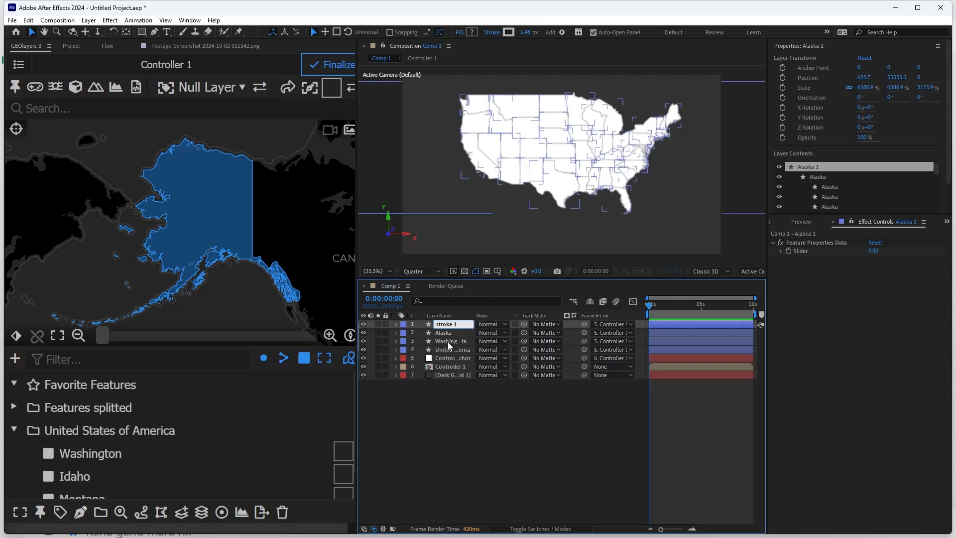
Step: Rename the mainland states' outline layer as stroke 2 and place it directly below stroke 1 in the layer order
click(447, 342)
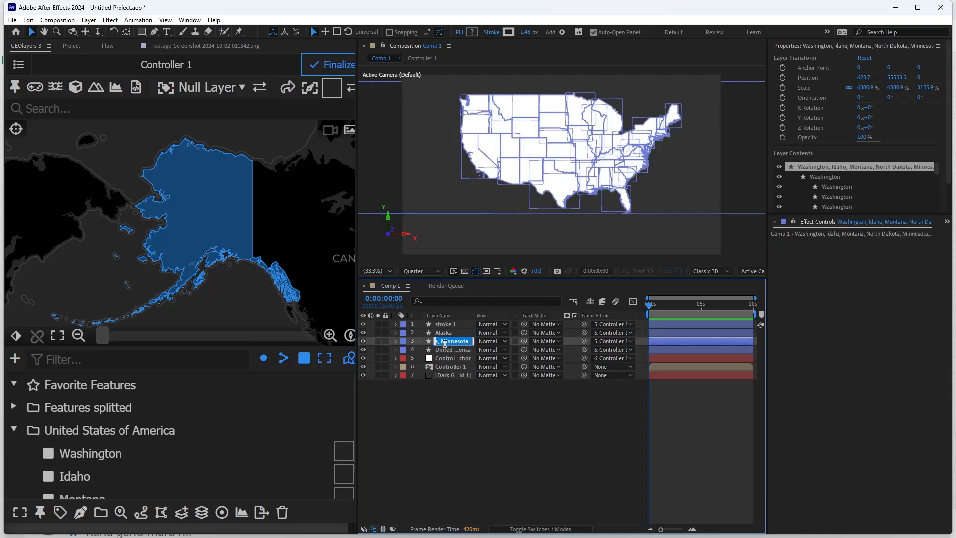
text(stroke)
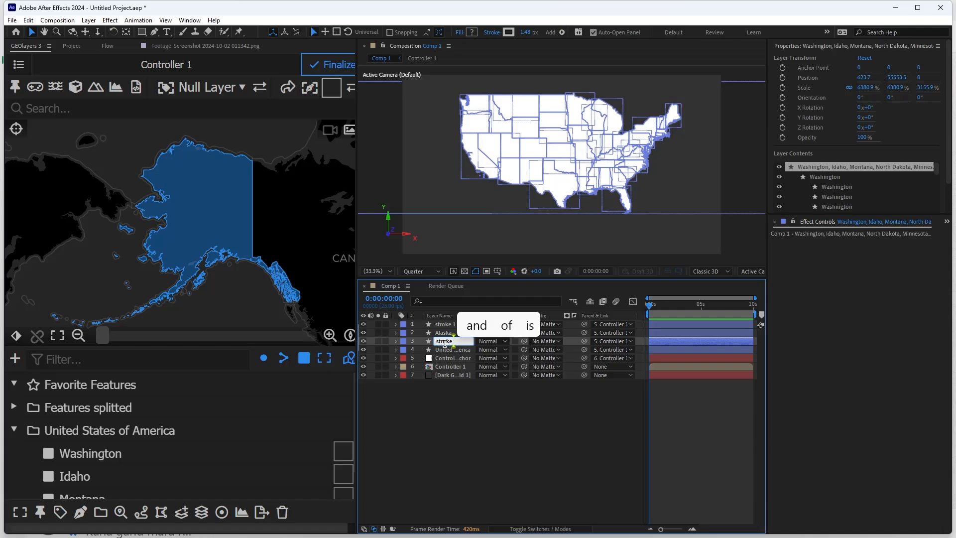
text( 2)
key(Return)
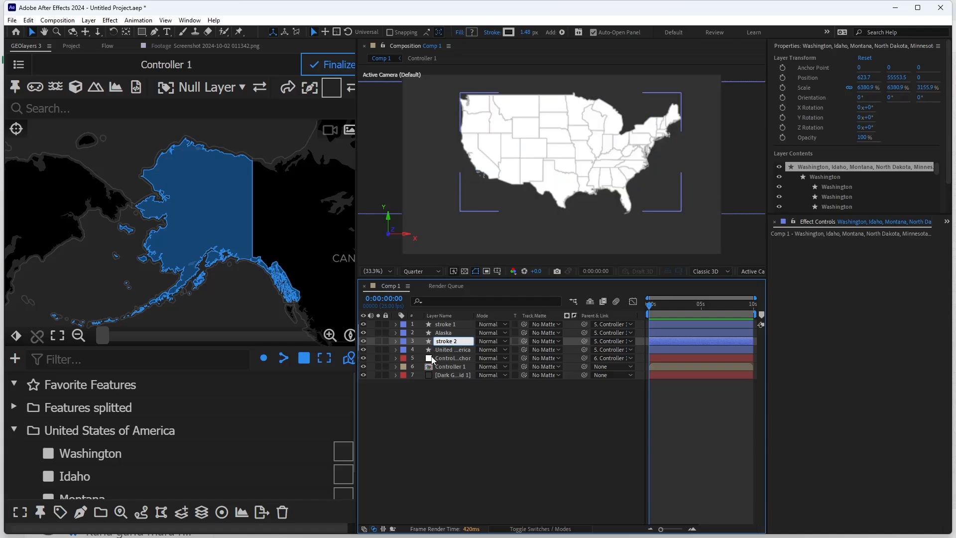
mouse_move(449, 341)
mouse_down()
mouse_move(449, 332)
mouse_move(451, 388)
mouse_move(446, 330)
mouse_up()
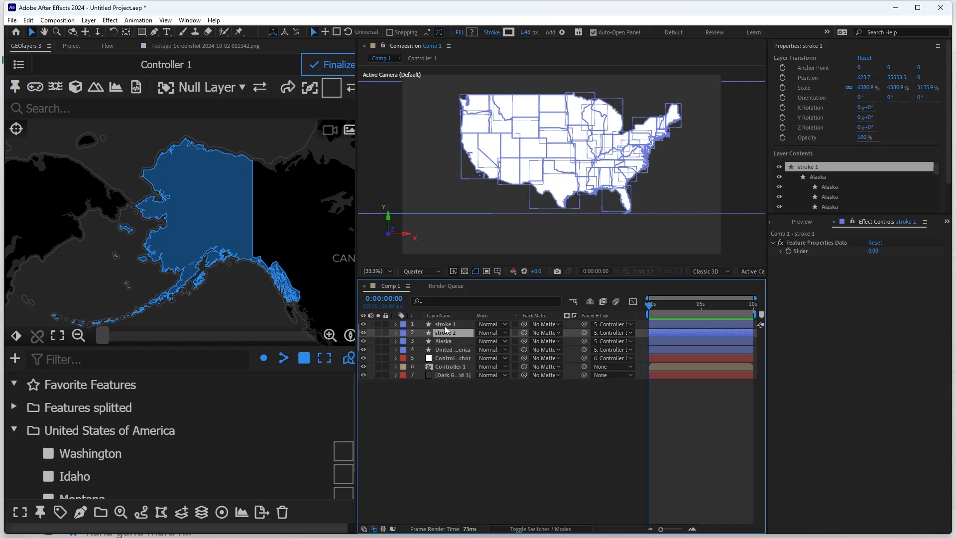
Step: Parent the stroke 1 layer to the Alaska layer
click(444, 324)
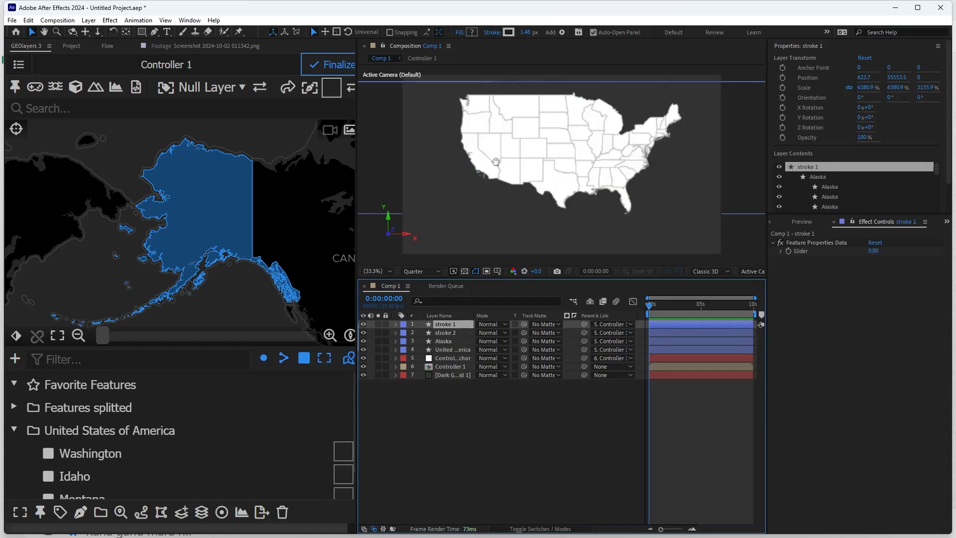
scroll(495, 162, down, 2)
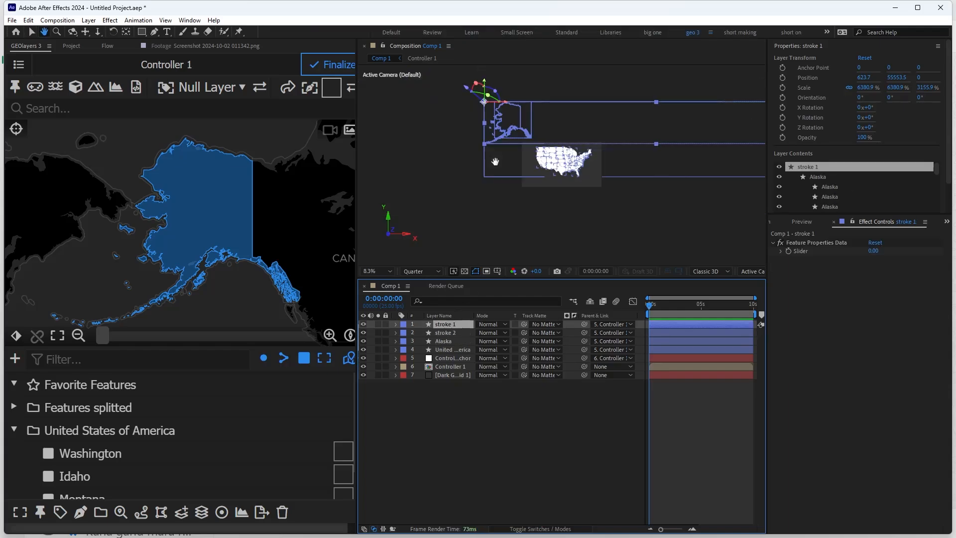
key(v)
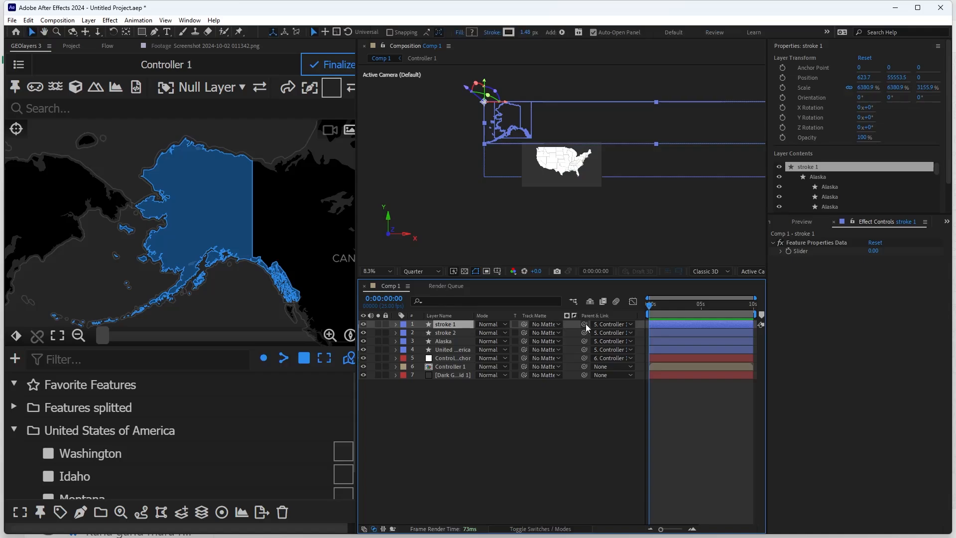
drag(585, 323, 452, 341)
Step: Turn off the 3D switch for the Alaska and stroke 1 layers
key(F4)
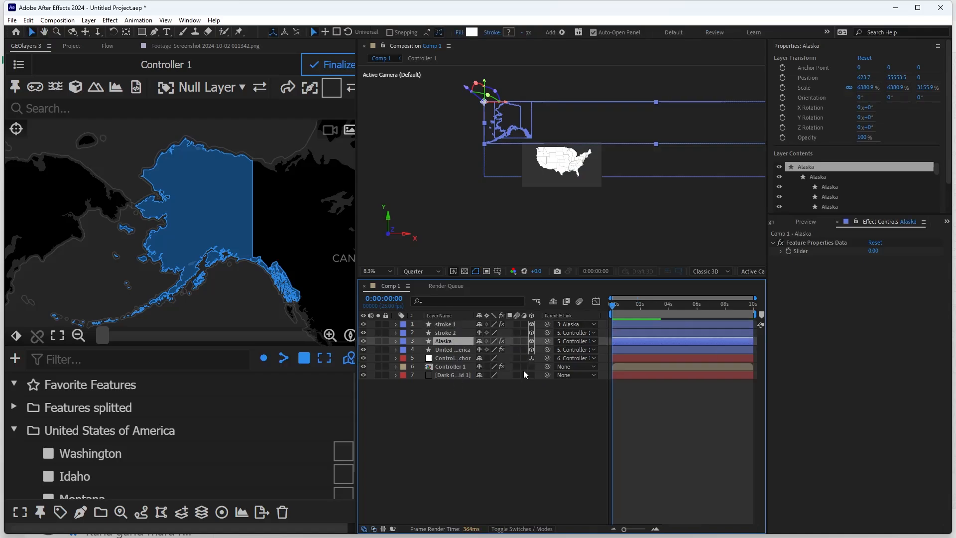
click(530, 341)
click(531, 324)
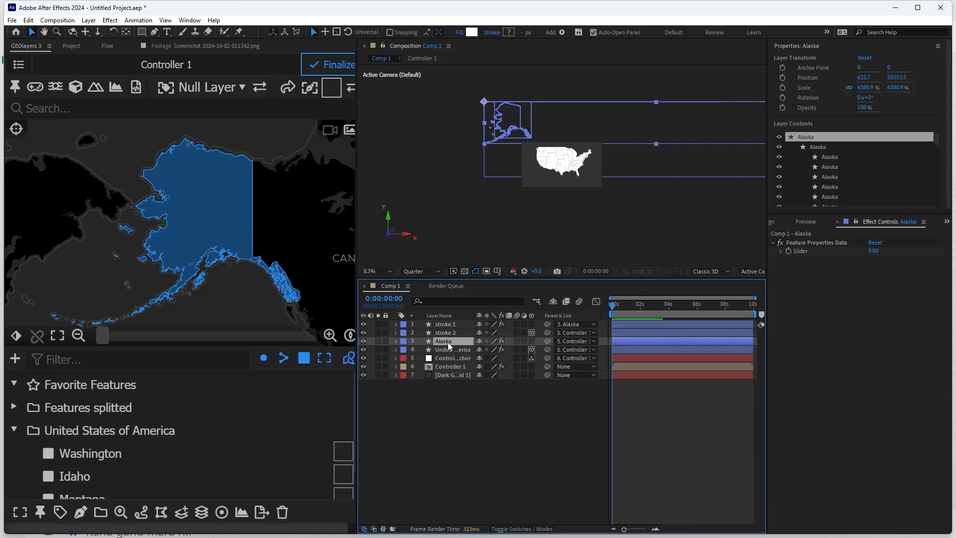
Step: Scale the Alaska layer down to about 3036% and move it below the southwest of the mainland map
key(p)
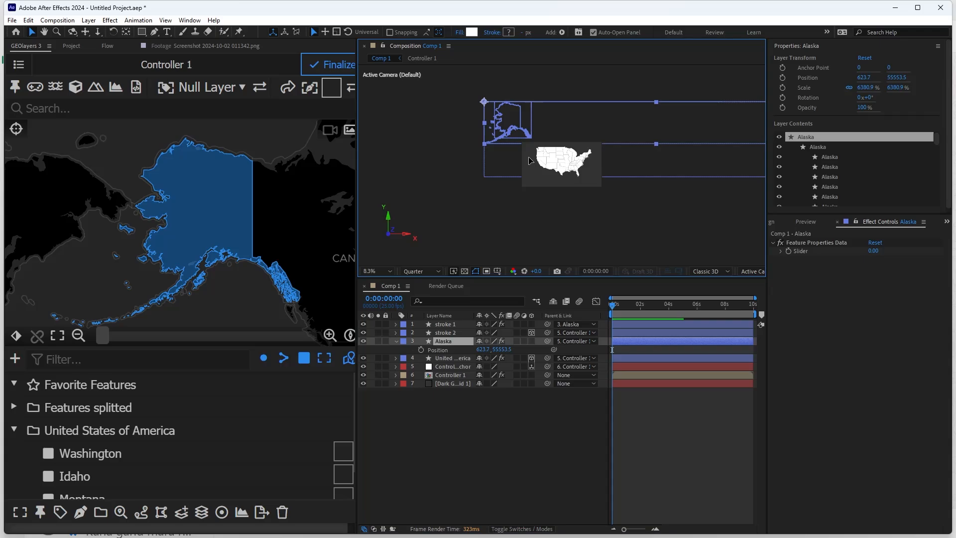
drag(510, 127, 540, 173)
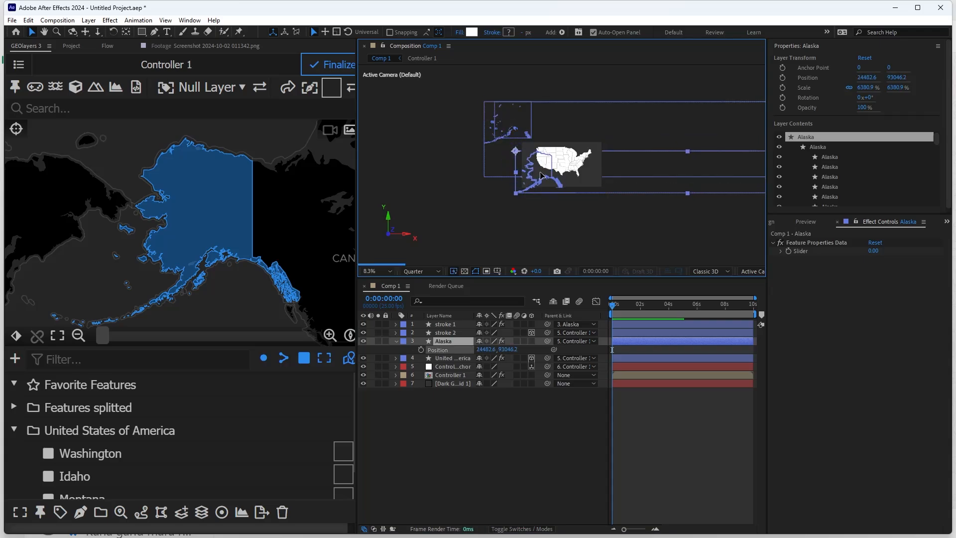
click(450, 342)
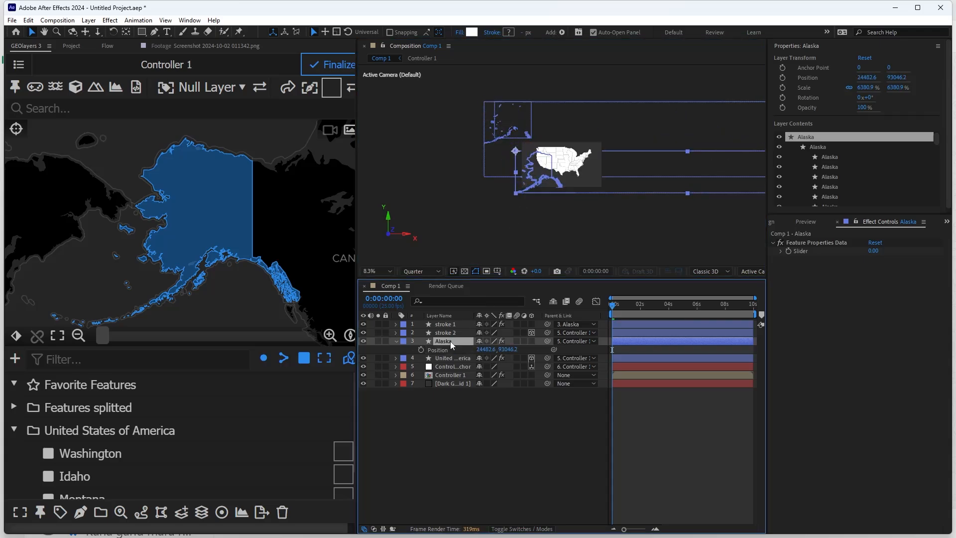
key(shift+s)
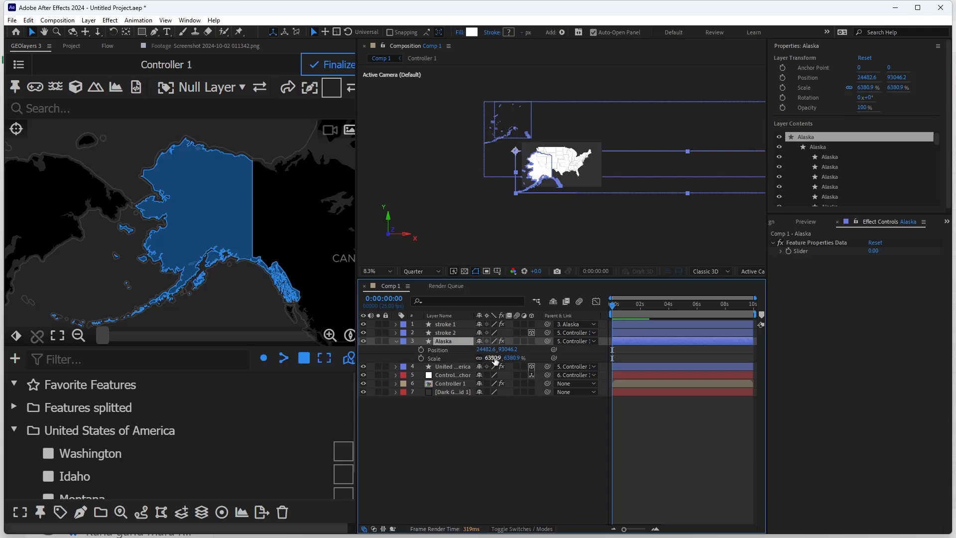
drag(495, 358, 199, 387)
drag(496, 362, 356, 381)
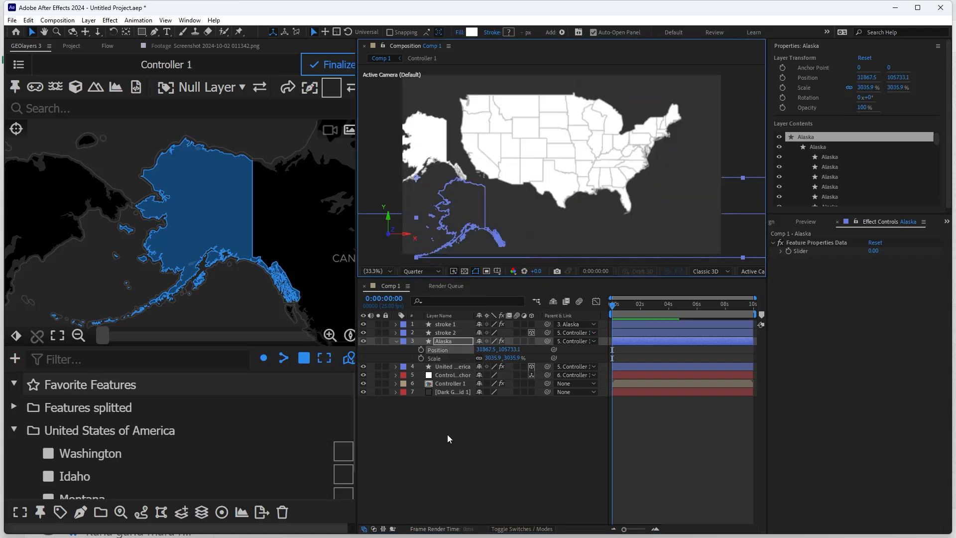
click(446, 434)
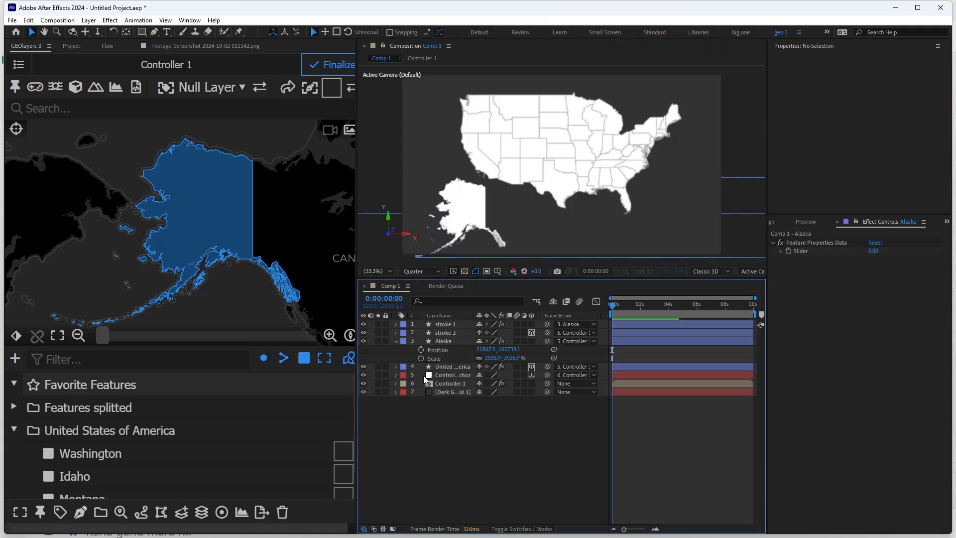
Step: Collapse the Alaska layer's properties and turn the 3D switch back on for Alaska and stroke 1
click(398, 341)
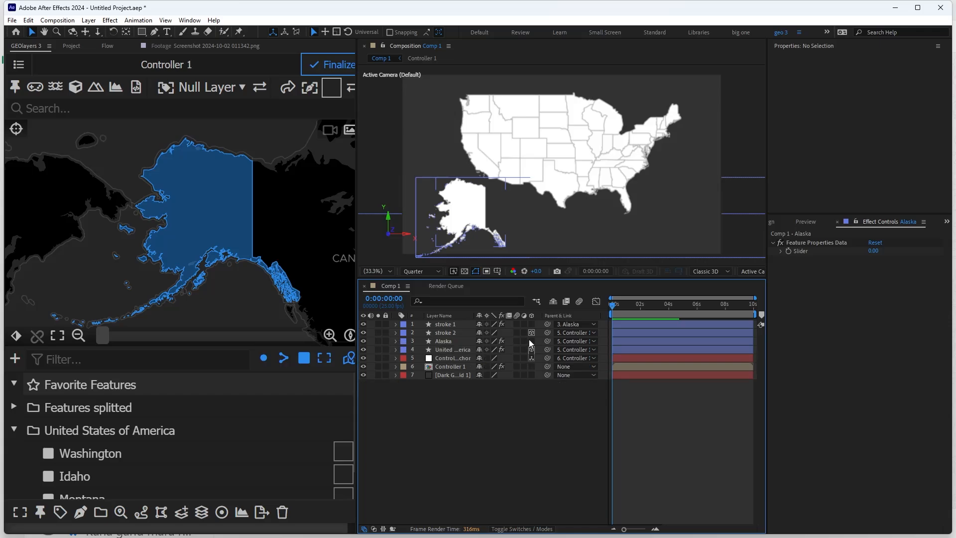
click(531, 341)
click(531, 324)
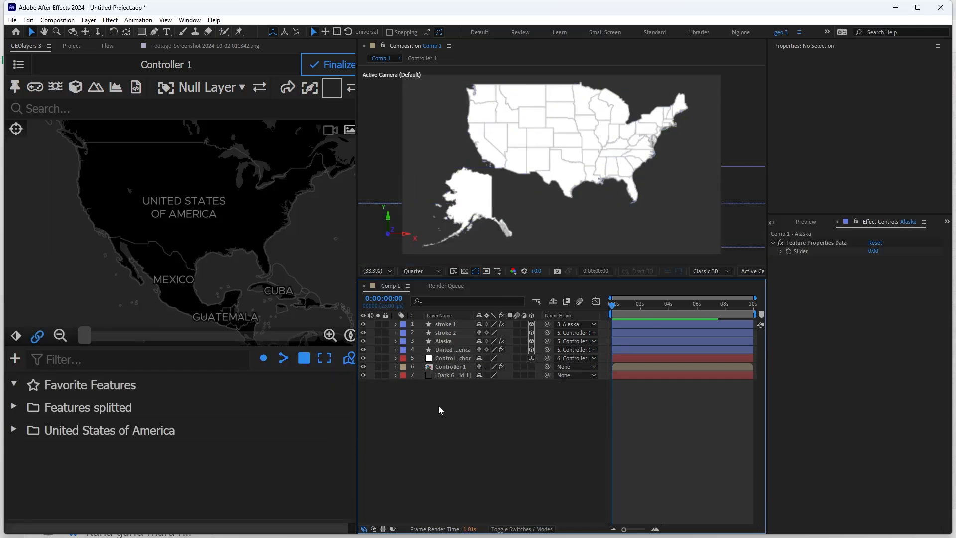
Step: Examine the map at Full preview resolution and restore the Quarter resolution
click(421, 271)
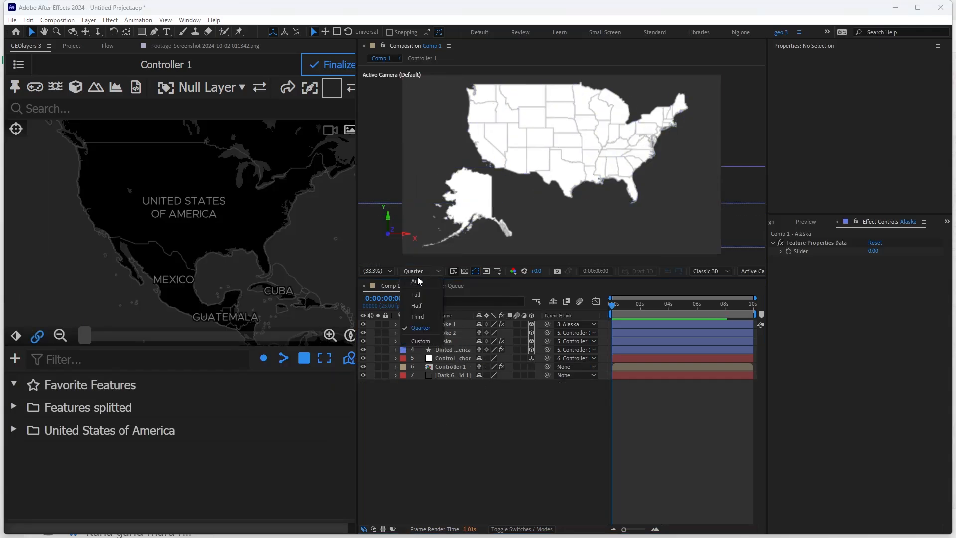
click(413, 291)
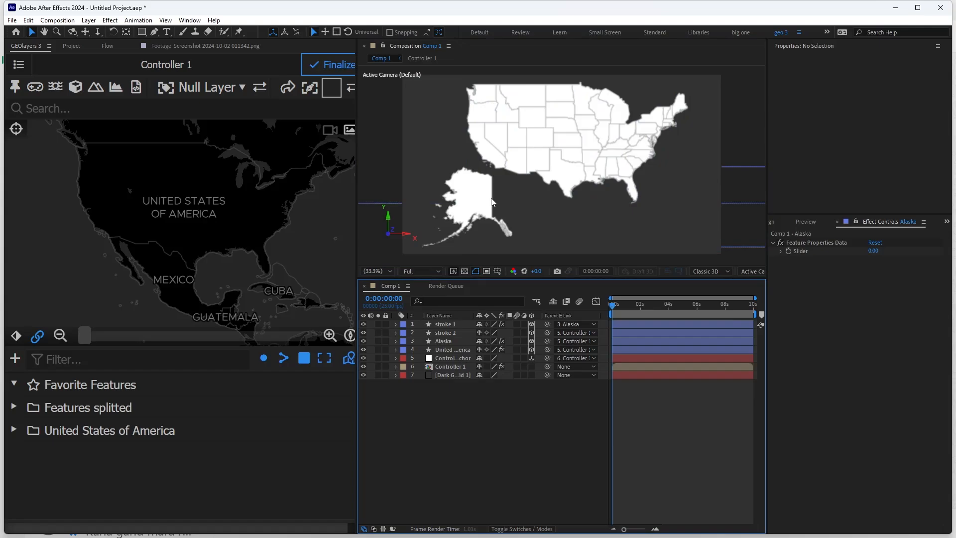
click(420, 272)
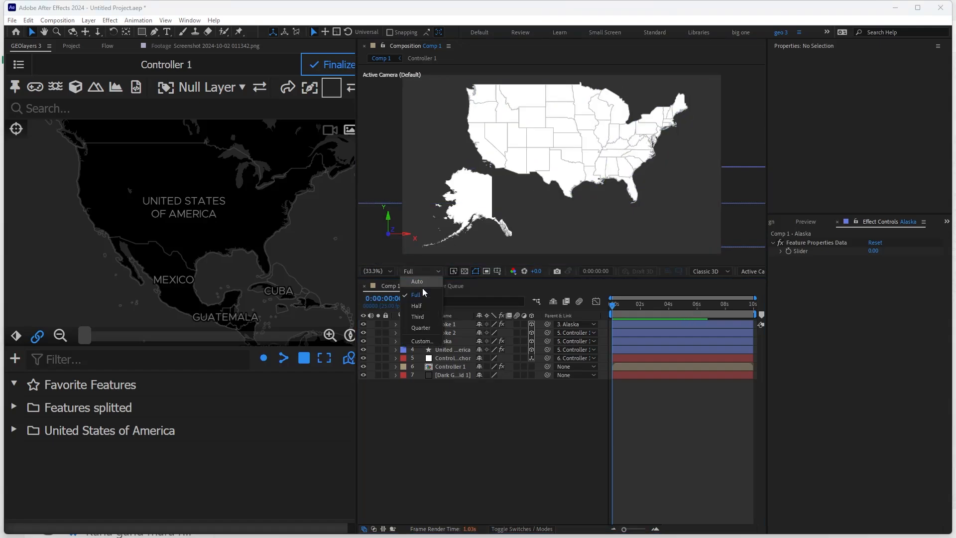
click(420, 328)
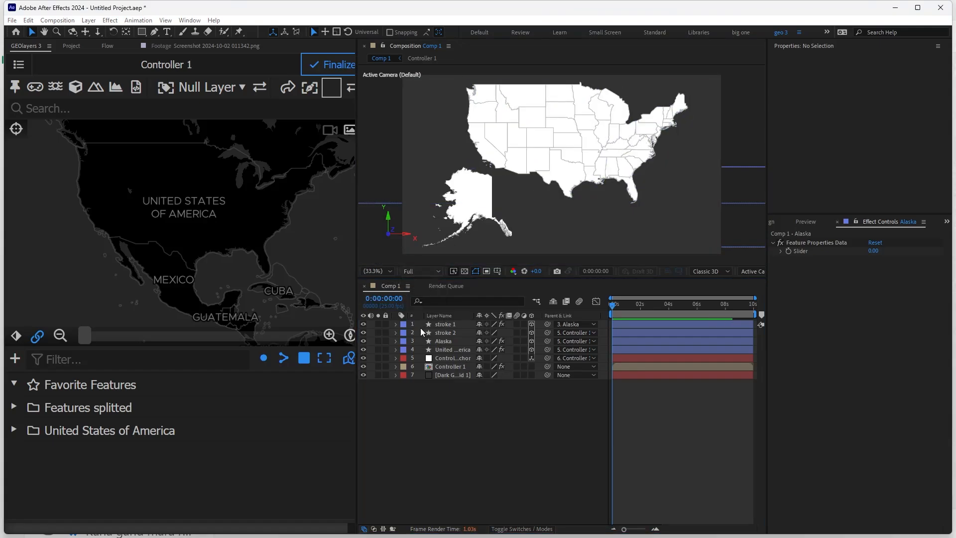
click(437, 419)
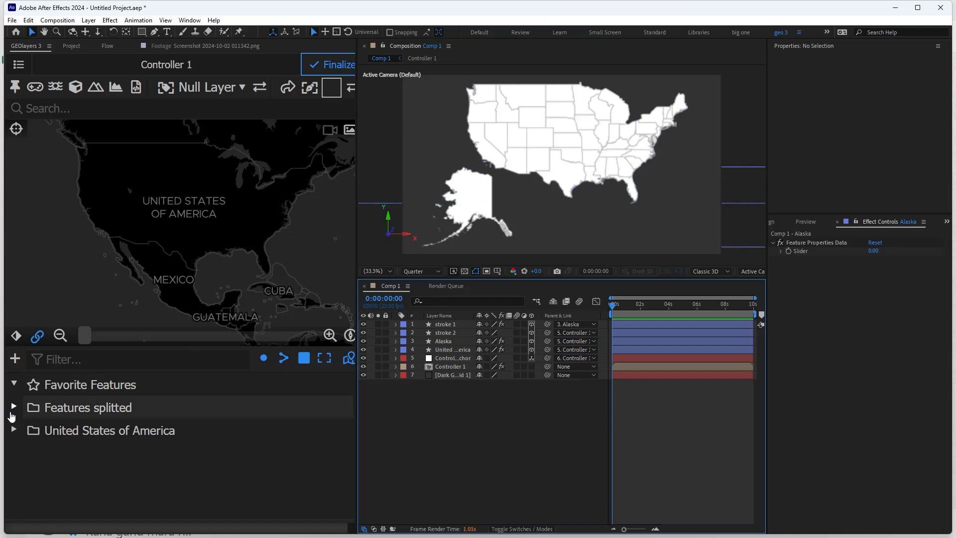
Step: Select the Washington, Idaho, Ohio, Pennsylvania and New York features in the United States of America folder
click(13, 430)
click(70, 453)
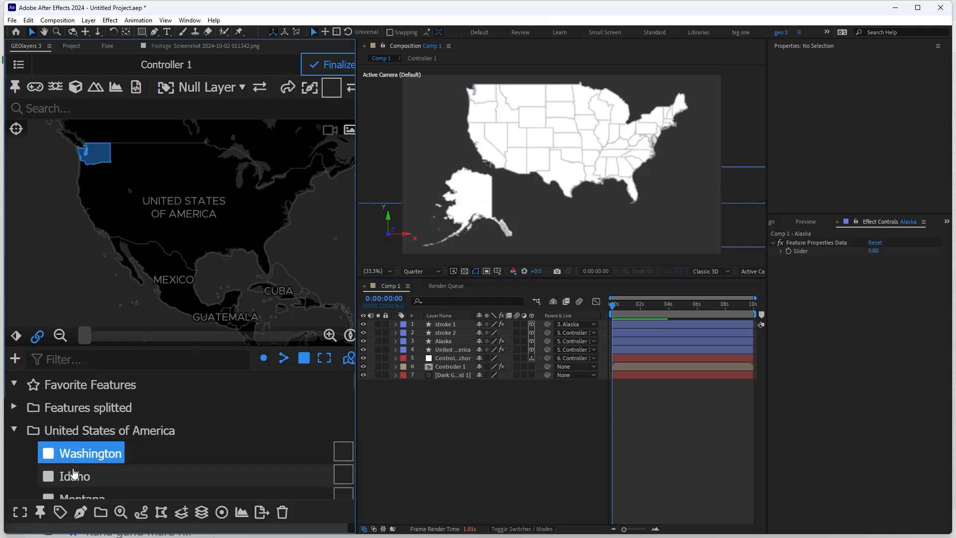
click(75, 474)
scroll(83, 461, down, 3)
click(70, 425)
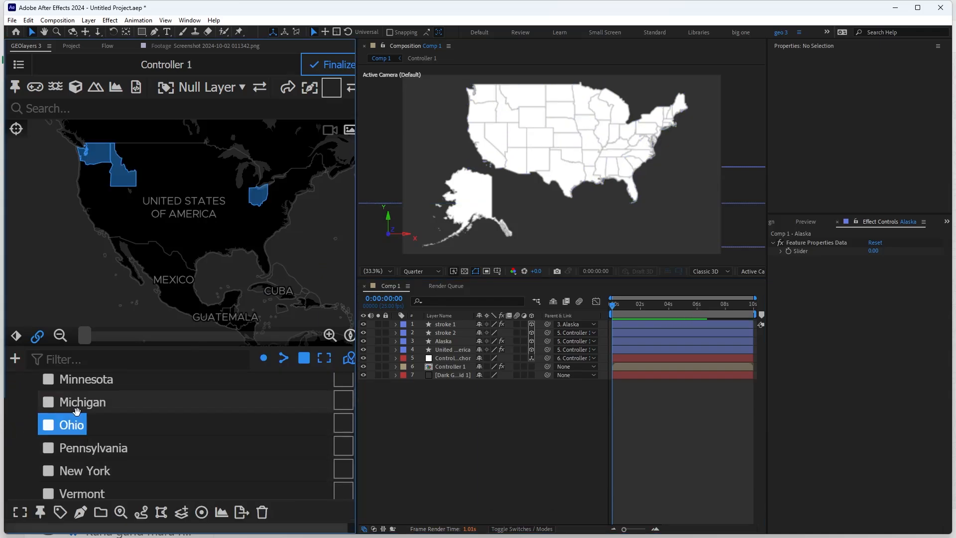
click(72, 402)
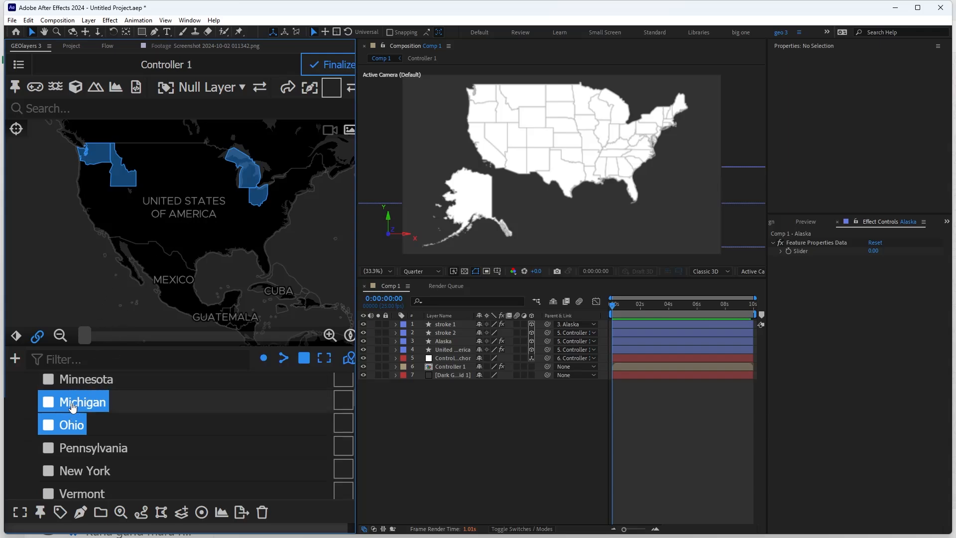
click(74, 403)
click(85, 448)
click(82, 470)
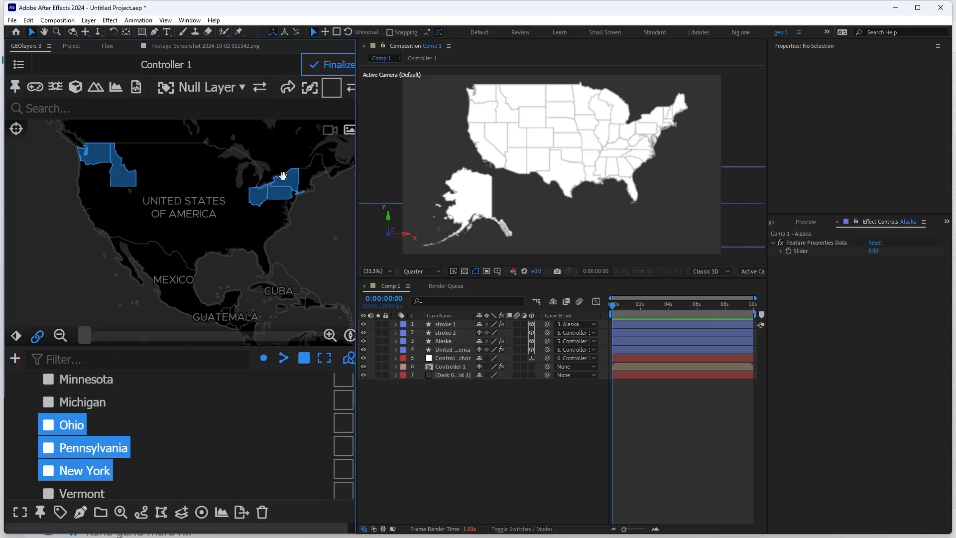
Step: Set the drawing style to the solid pink fill and enable Individual Layers
click(331, 87)
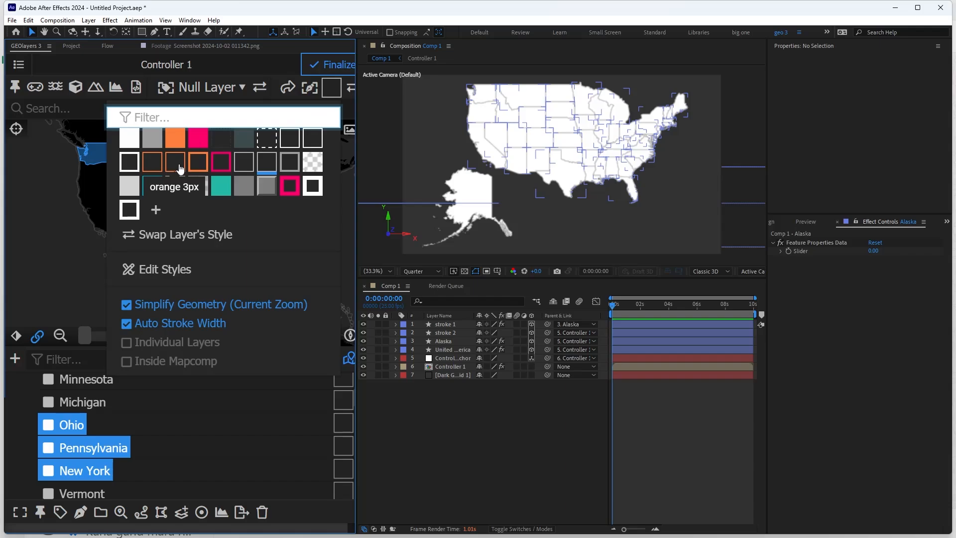
click(197, 139)
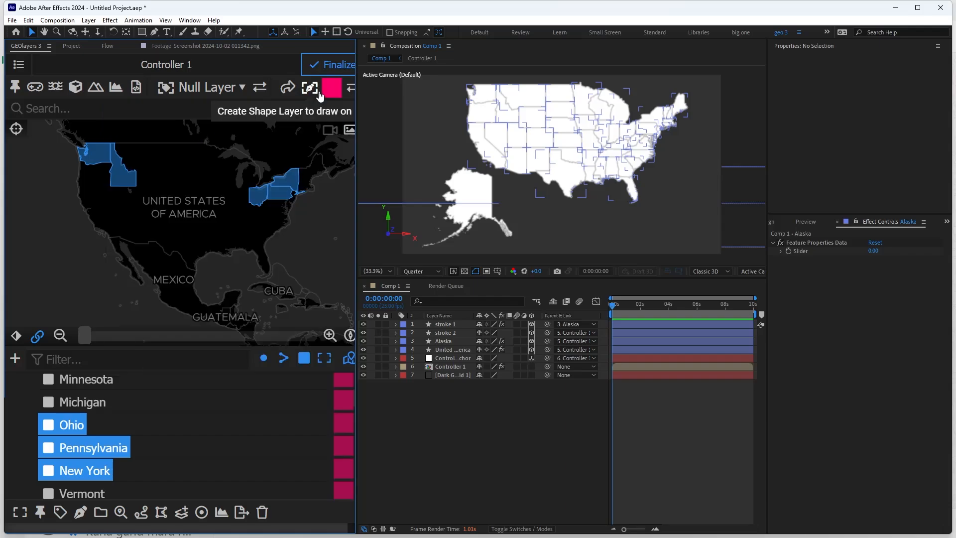
click(330, 90)
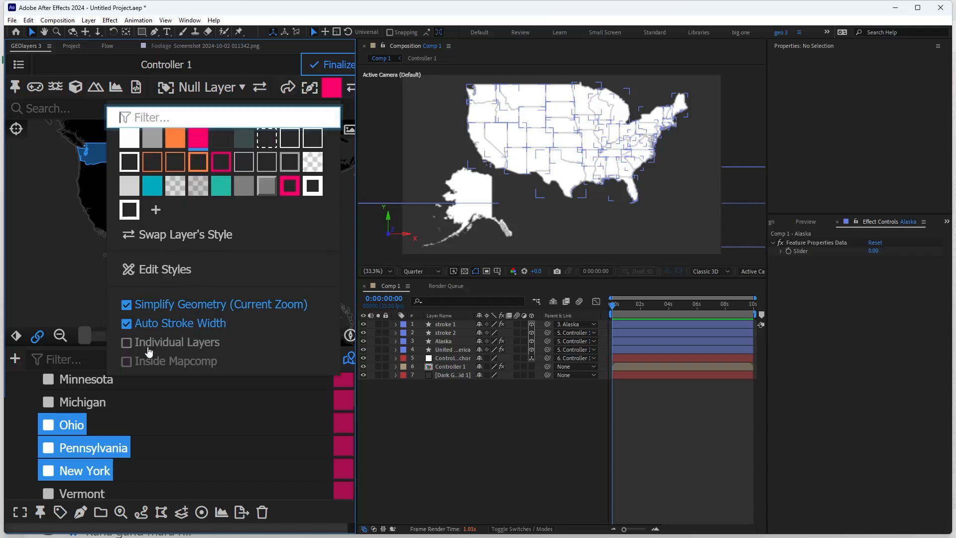
click(129, 348)
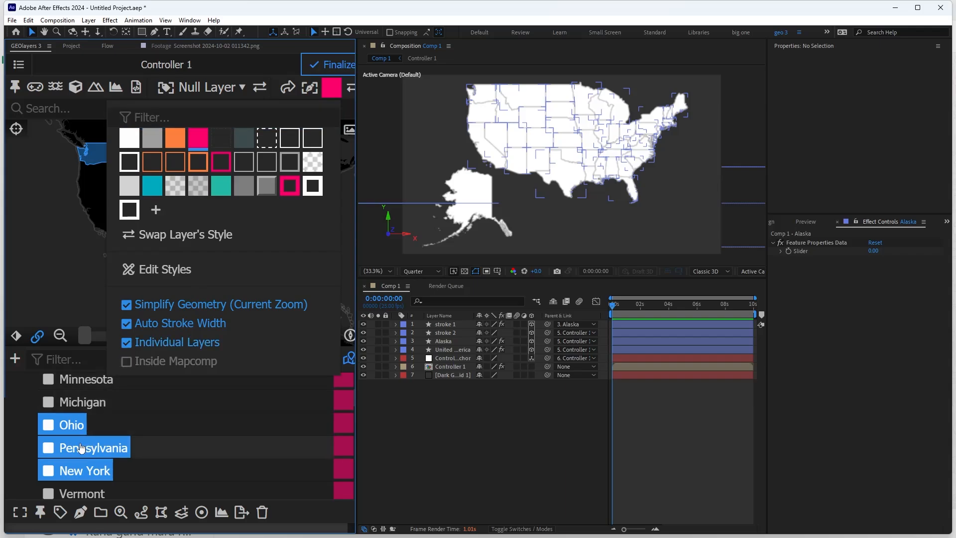
Step: Draw the five selected state features as separate shape layers in Comp 1
scroll(65, 451, up, 5)
scroll(63, 451, down, 4)
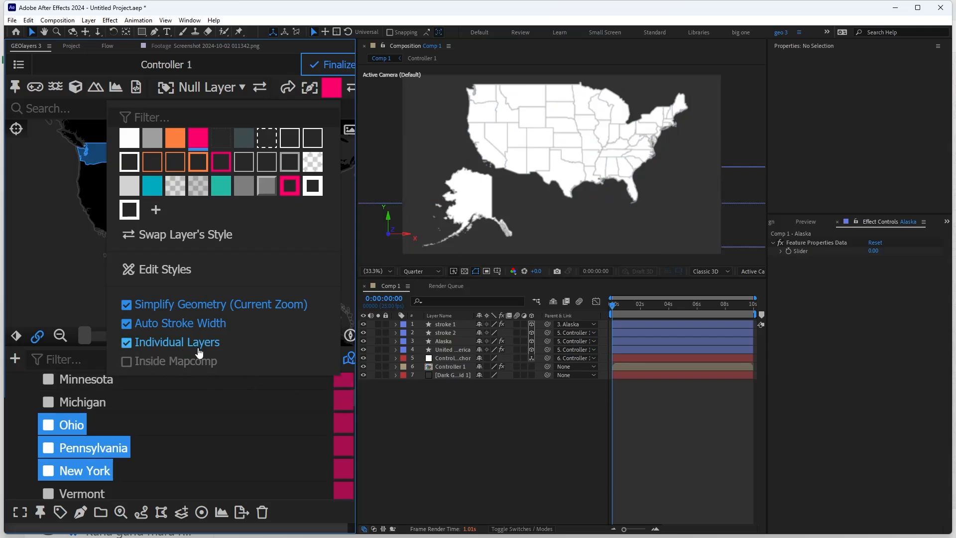
click(80, 512)
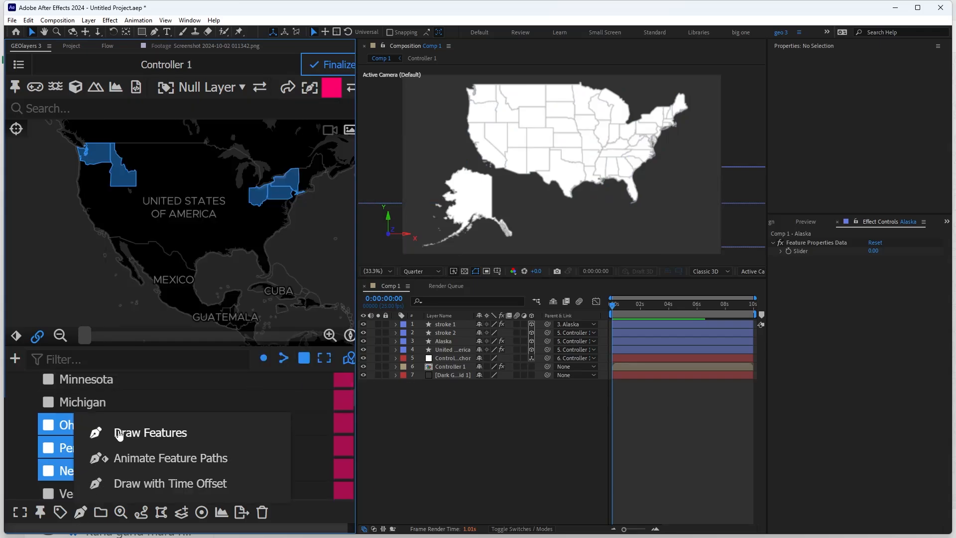
click(119, 433)
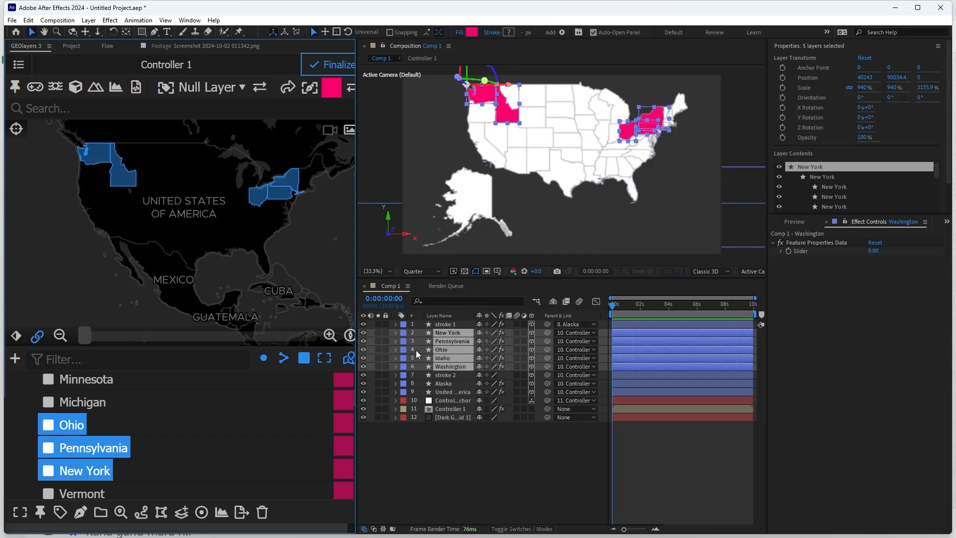
Step: Give the five state layers a yellow label and move them below stroke 2 in the layer order
click(405, 334)
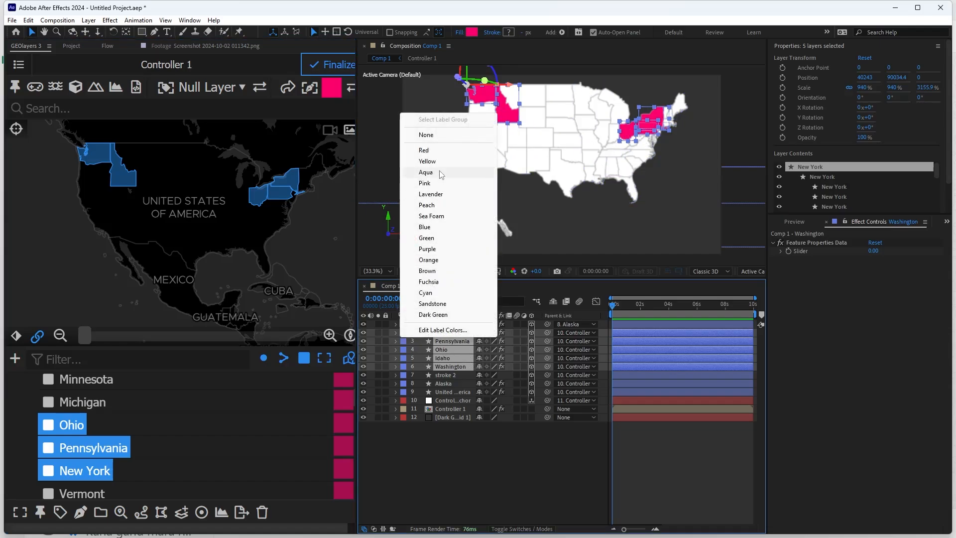
click(428, 161)
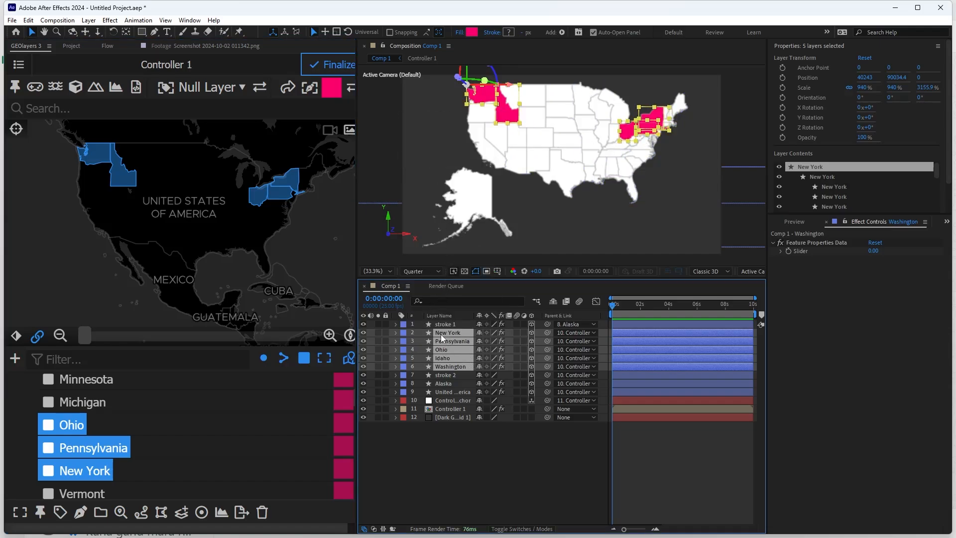
mouse_move(443, 366)
mouse_down()
mouse_move(444, 379)
mouse_move(437, 339)
mouse_move(438, 377)
mouse_up()
Step: Keyframe the opacity of the five state layers from 0% at 0:00:00:00 to 100% at 0:00:00:10
key(t)
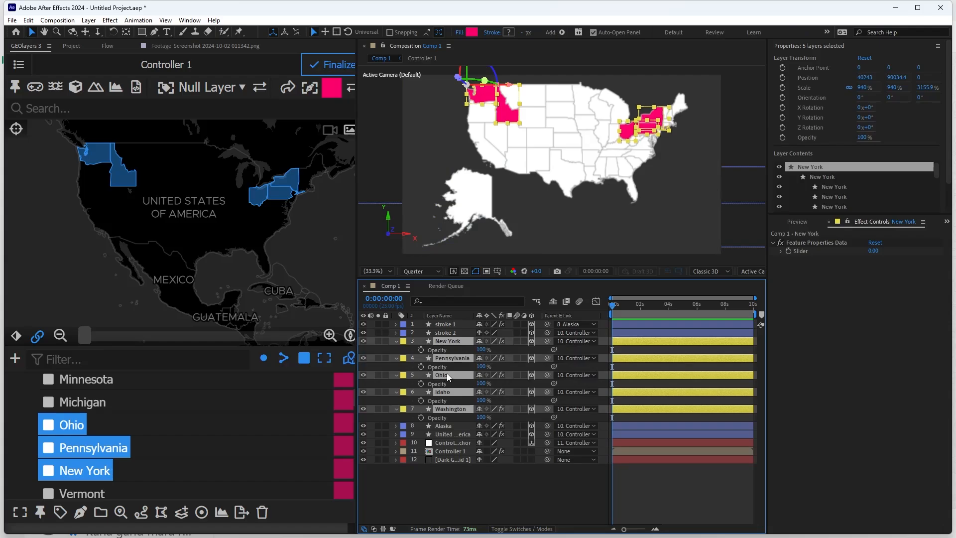
key(shift+Page_Down)
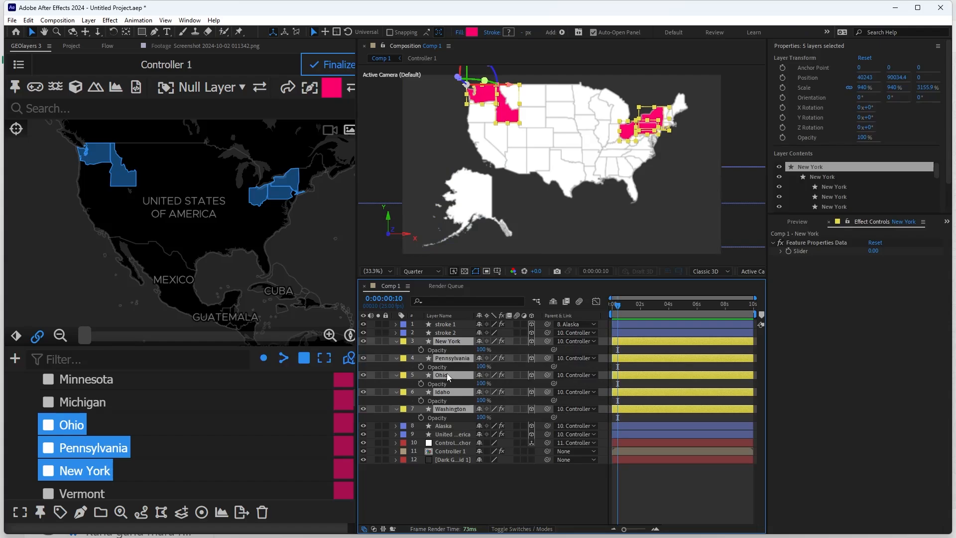
click(420, 349)
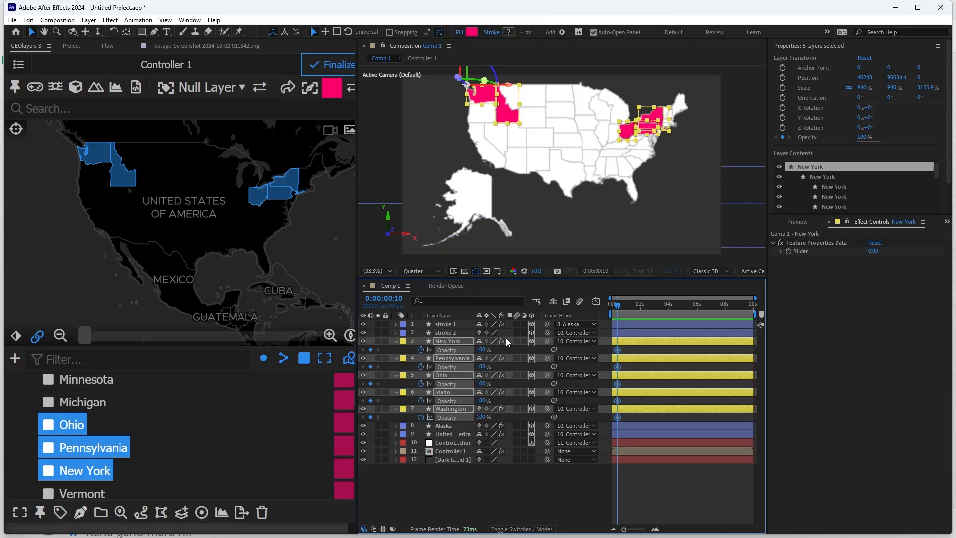
key(Home)
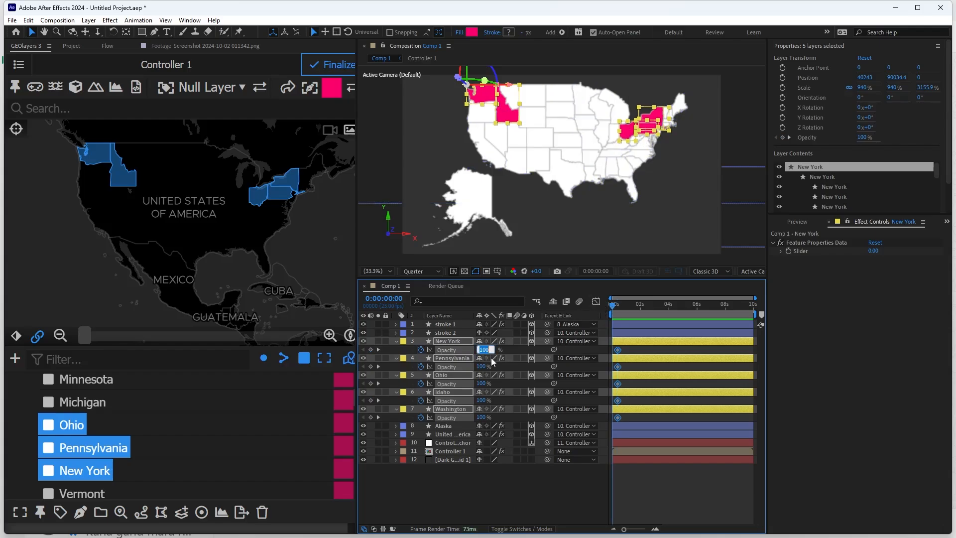
text(0)
click(474, 475)
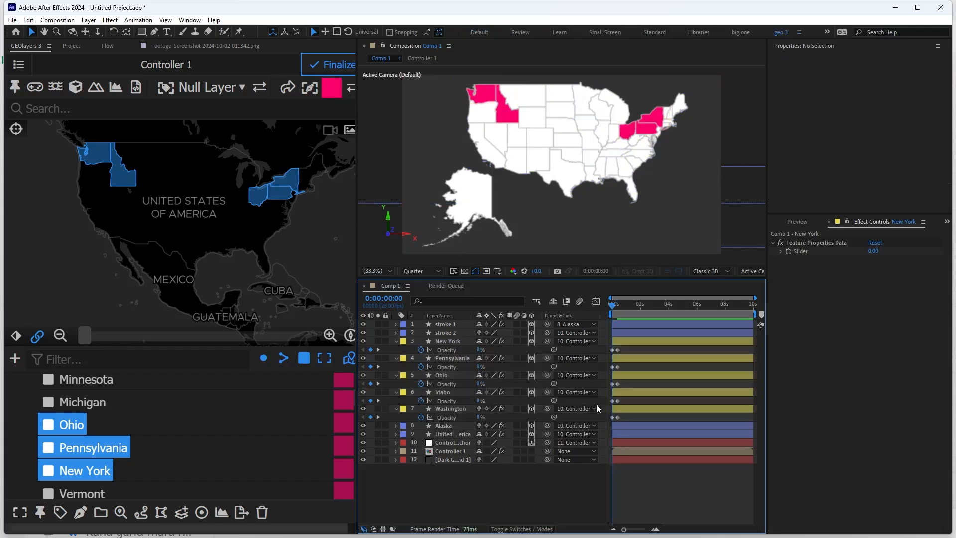
Step: Collapse the opacity properties and stagger the start times of the five yellow state layers along the timeline
key(u)
drag(612, 307, 633, 375)
click(622, 382)
drag(633, 375, 636, 375)
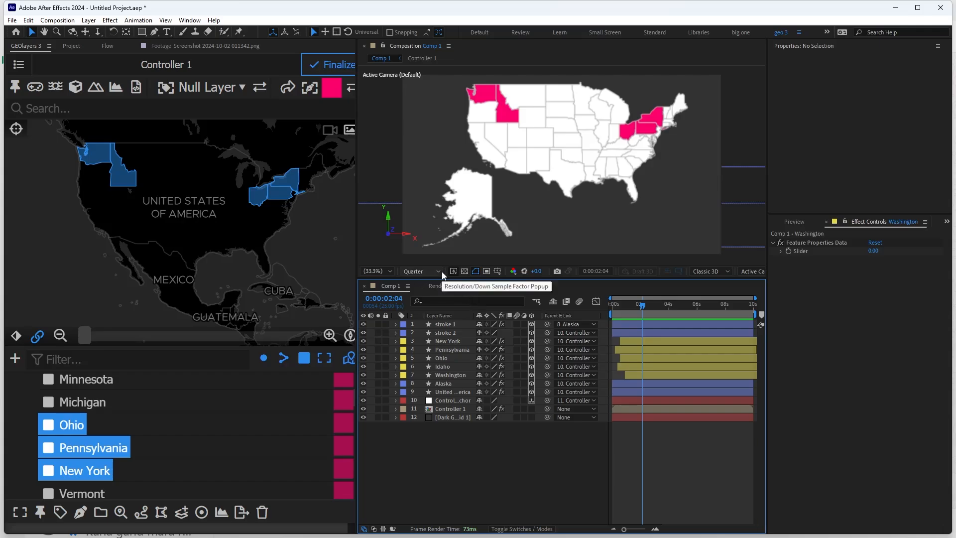
Step: Add an adjustment layer above all layers and apply a Noise effect with the amount set to 20%
key(ctrl+alt+y)
key(ctrl+space)
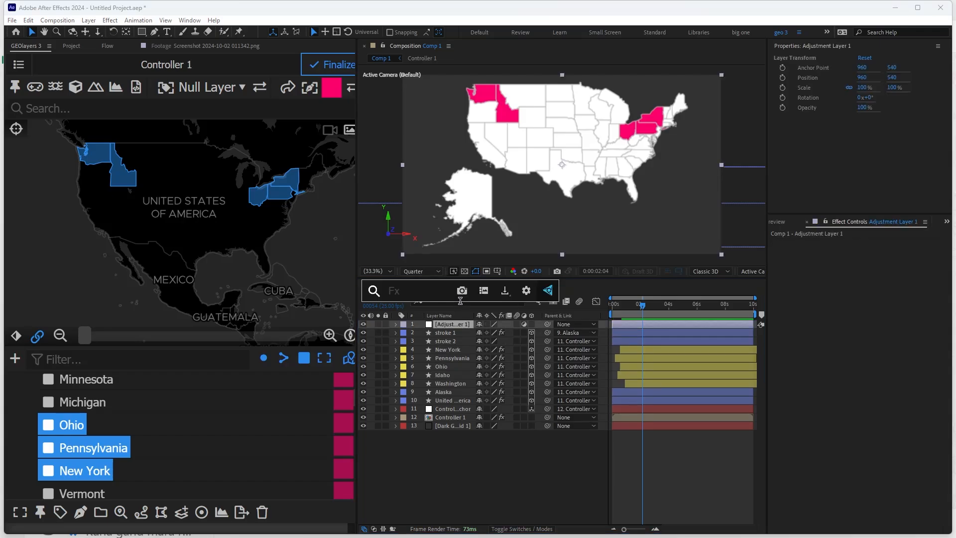
text(no)
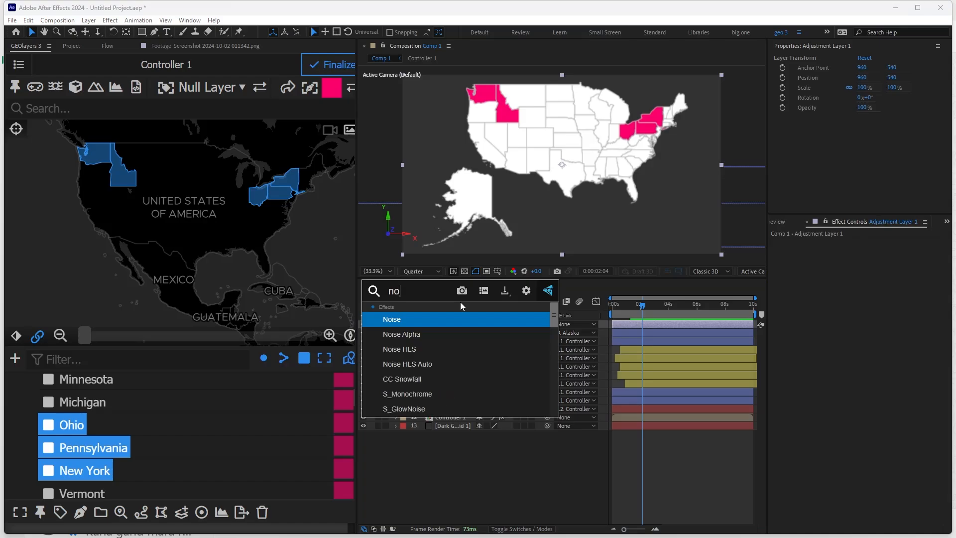
key(Return)
text(20)
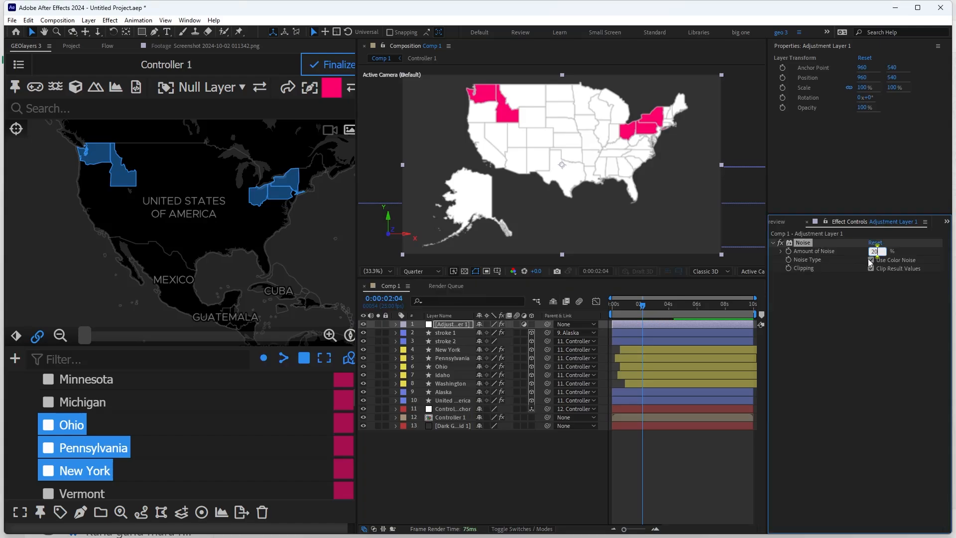
key(Return)
Step: Set the United States of America layer as the adjustment layer's track matte and keep that layer visible
key(F4)
drag(523, 324, 455, 401)
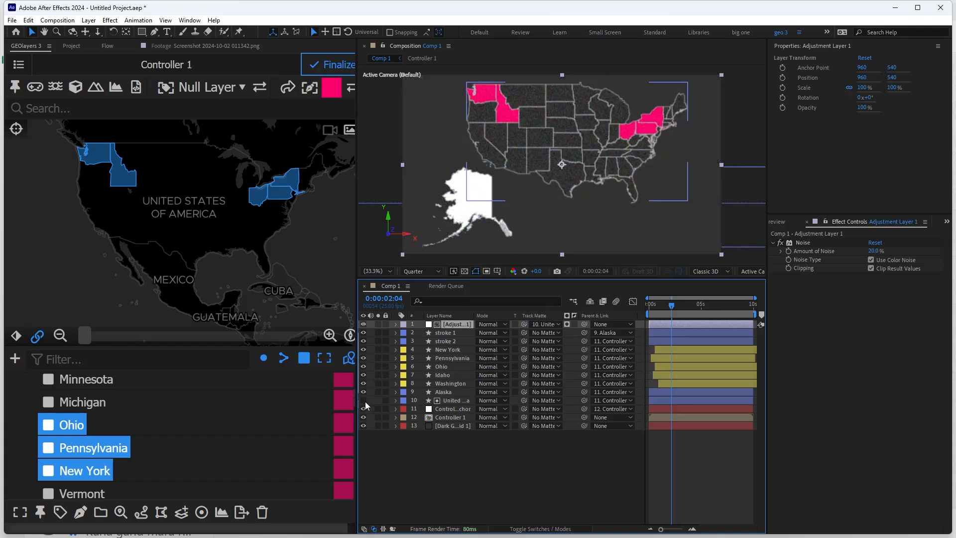
click(452, 453)
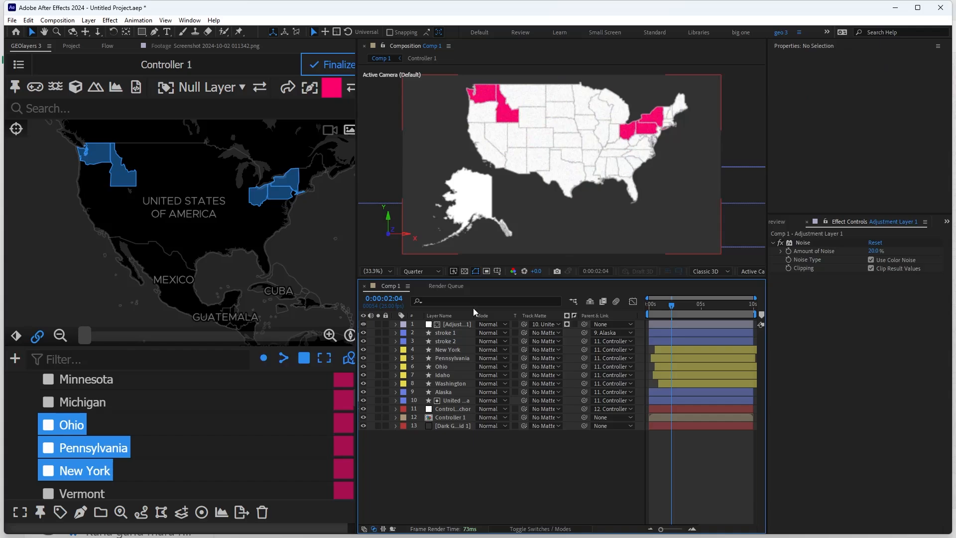
Step: Set the preview resolution to Full and inspect the noise texture on the mainland states up close
click(426, 272)
click(419, 296)
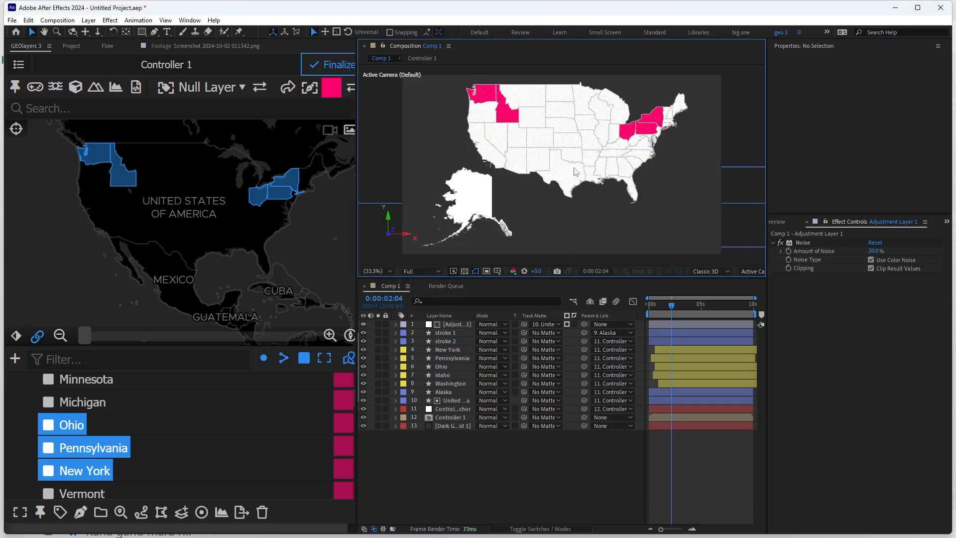
scroll(560, 151, up, 5)
key(h)
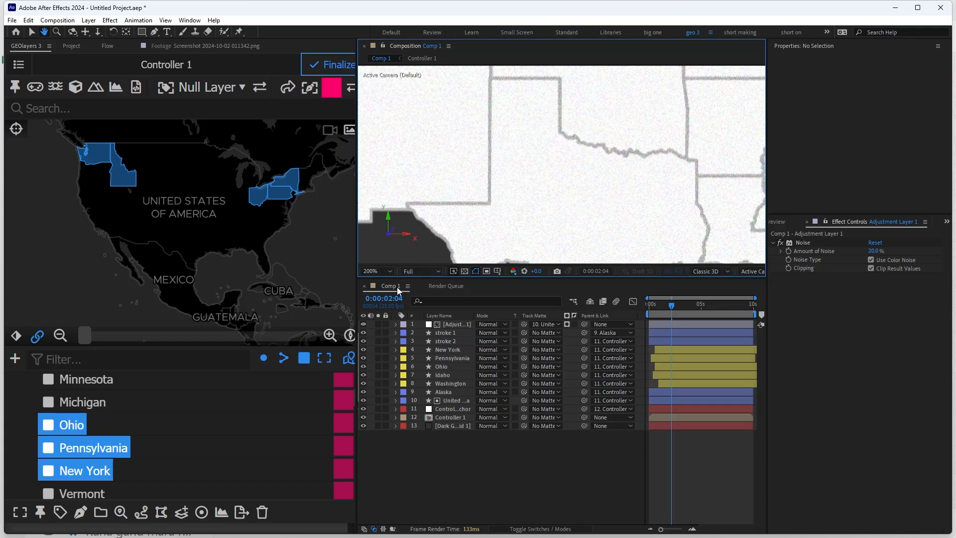
key(v)
key(shift+slash)
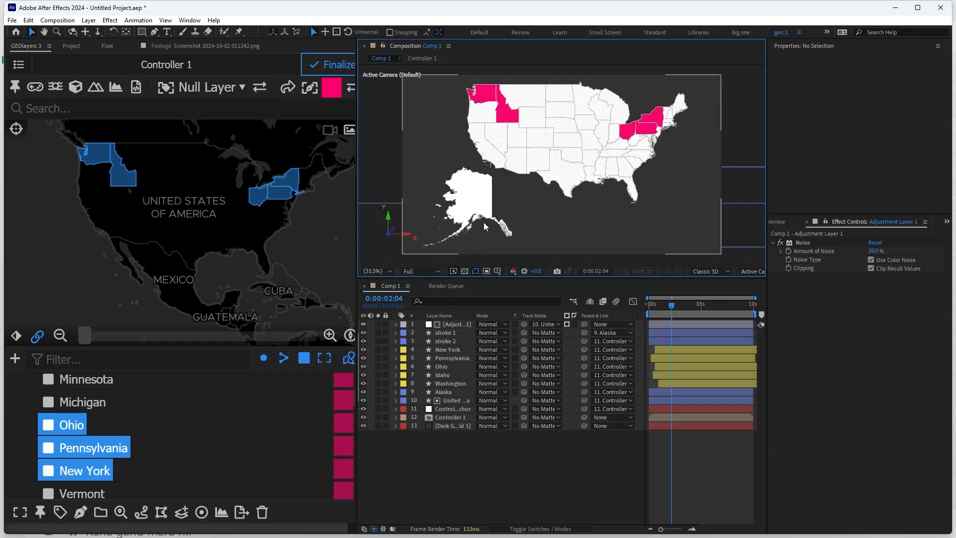
Step: Duplicate the noise adjustment layer, matte the copy to the Alaska layer kept visible, and check the texture up close
click(454, 324)
key(ctrl+d)
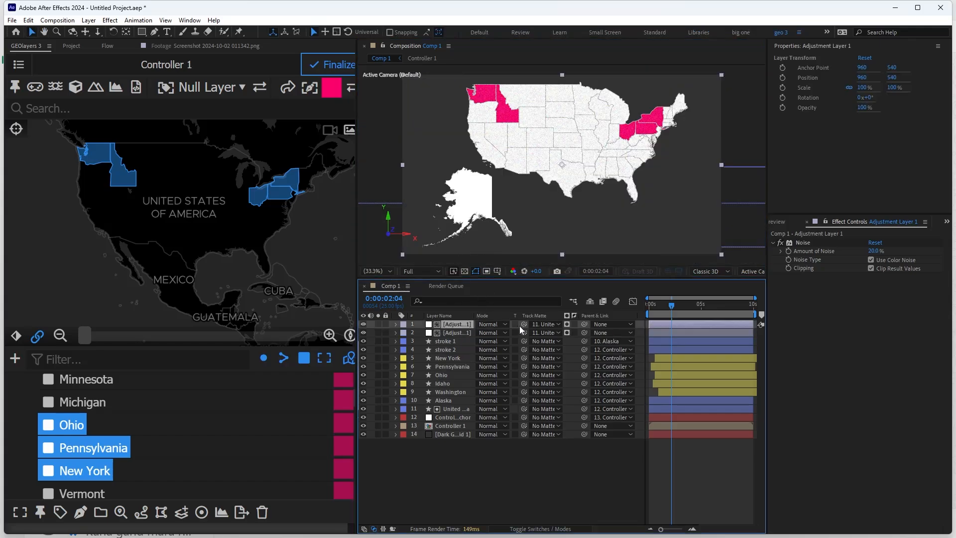
drag(523, 327, 449, 401)
click(363, 400)
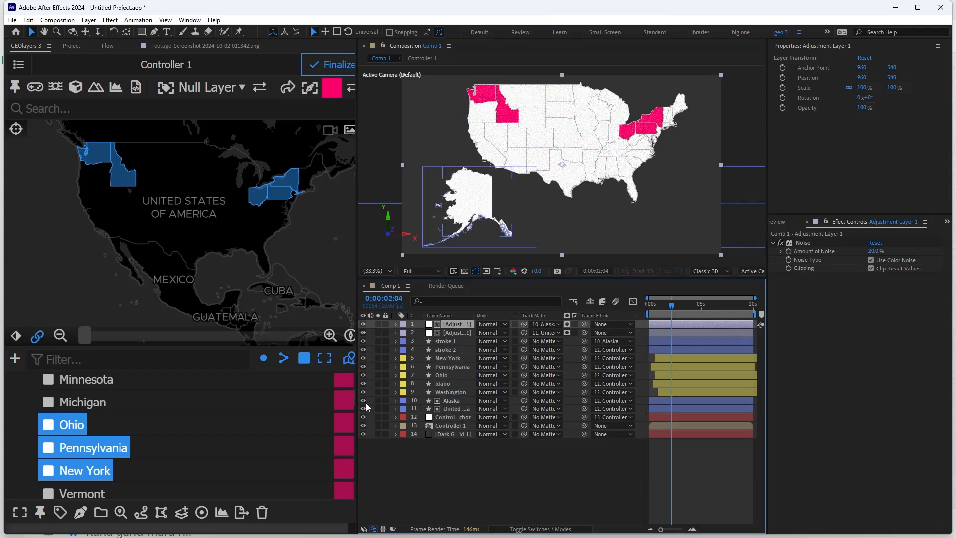
click(398, 483)
key(slash)
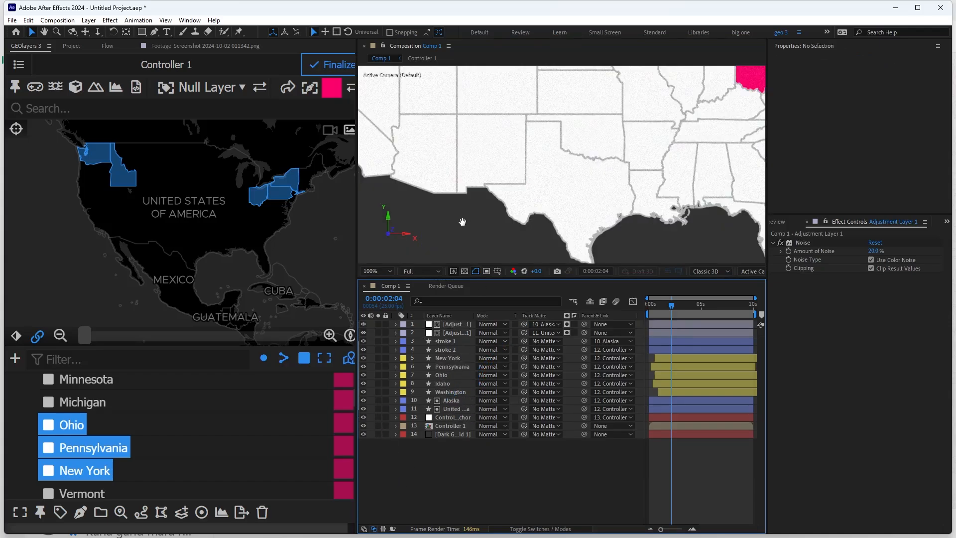
key(h)
drag(431, 202, 588, 157)
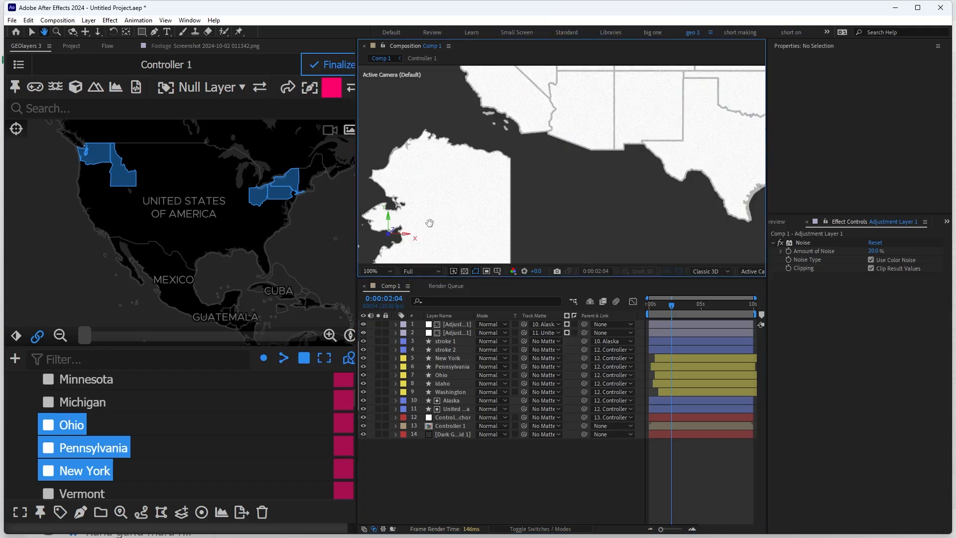
click(380, 270)
click(380, 281)
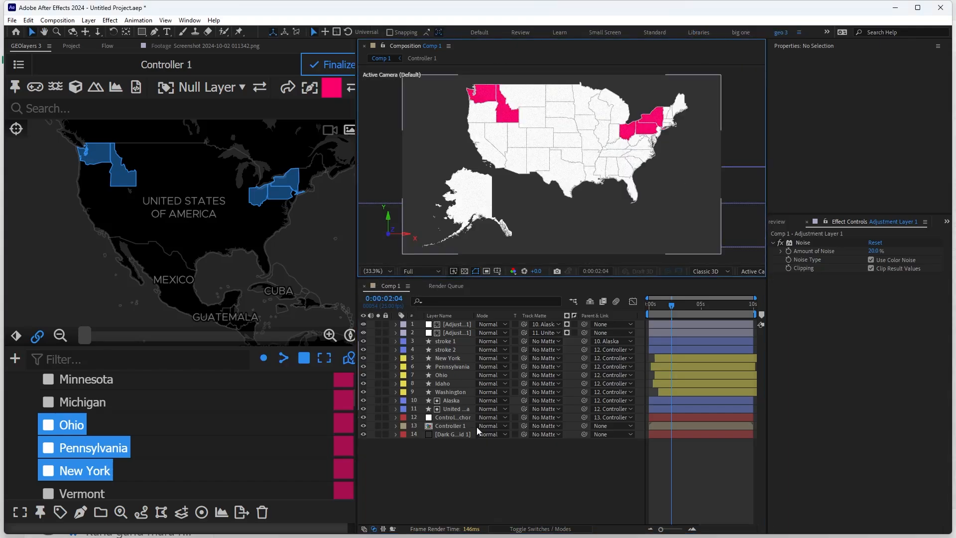
Step: Enable view keyframing for the map at 0:00:02:04 and tilt it to a pitch of about 46.5° at 0:00:05:12
click(16, 335)
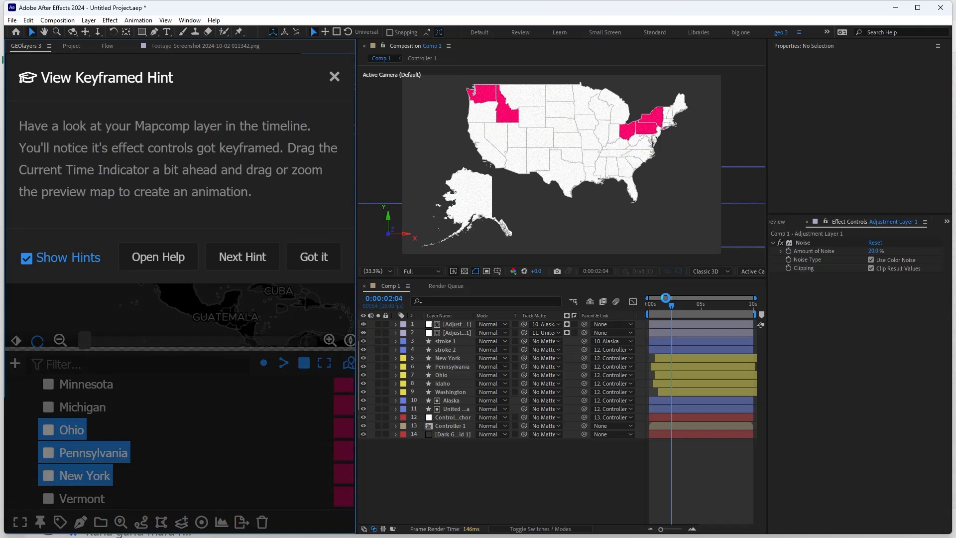
click(309, 266)
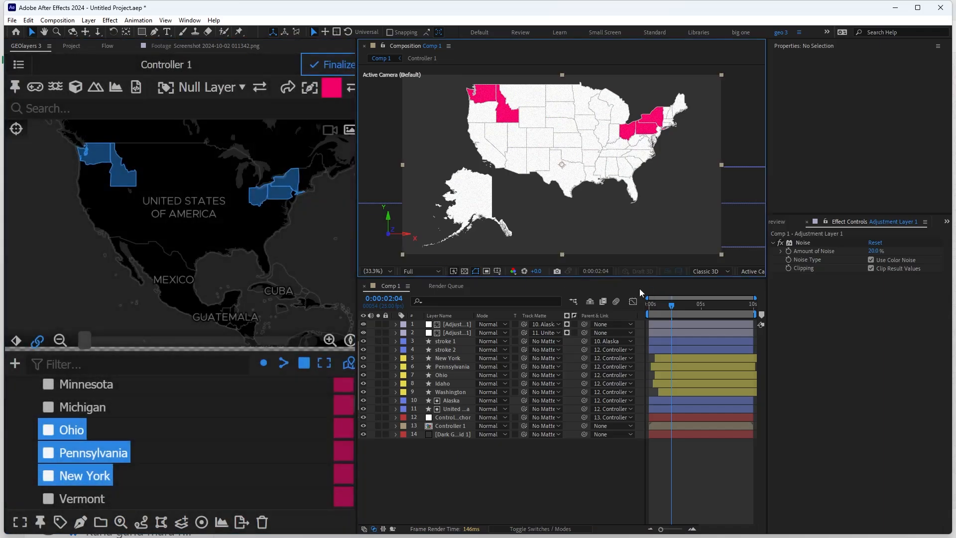
click(709, 315)
scroll(185, 234, down, 2)
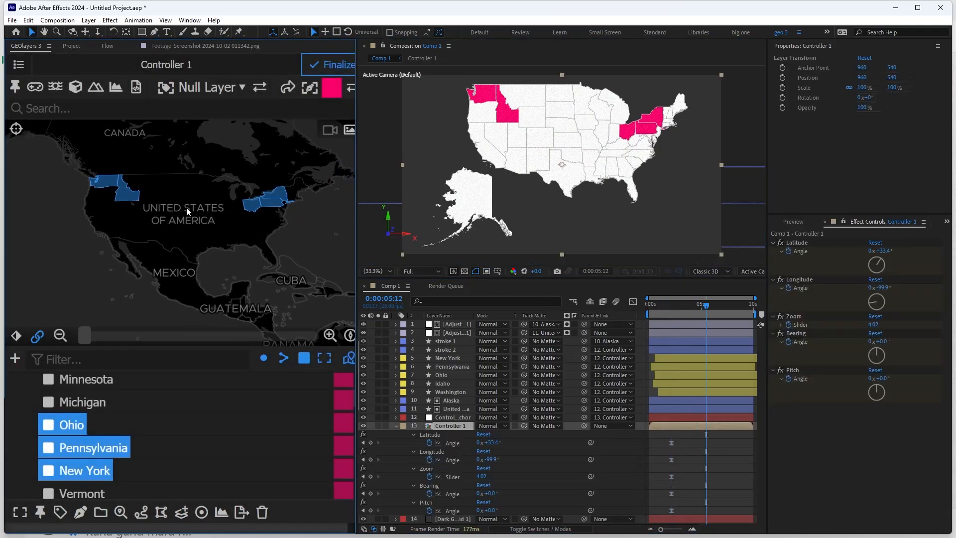
drag(186, 207, 184, 196)
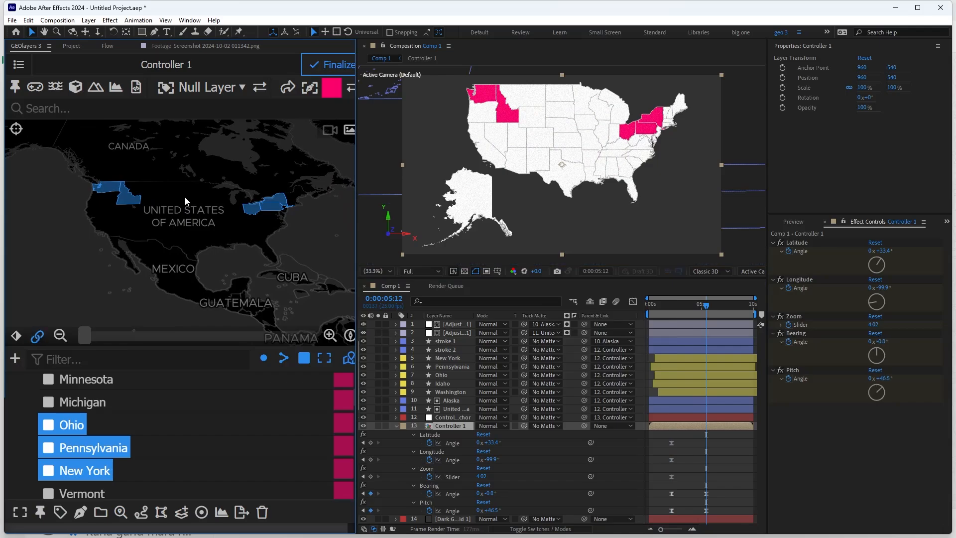
click(692, 324)
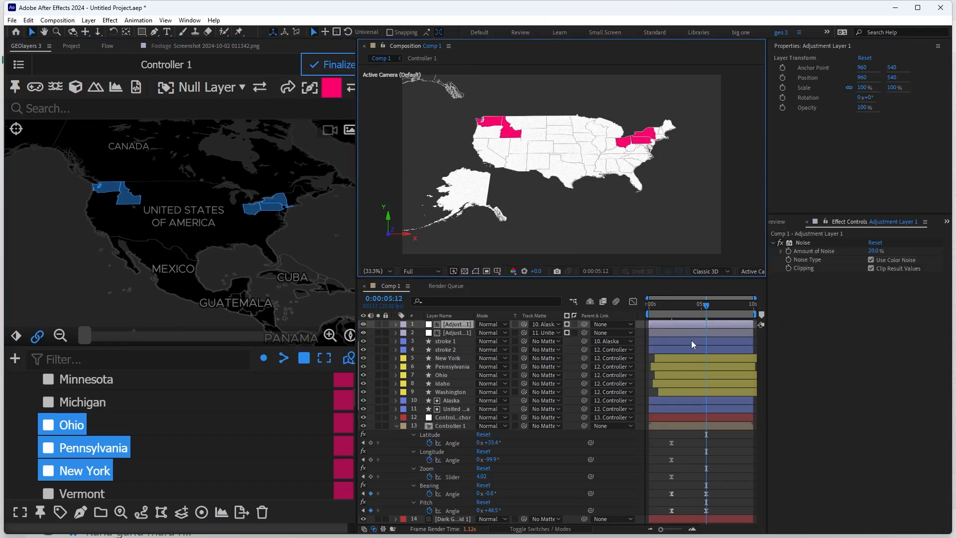